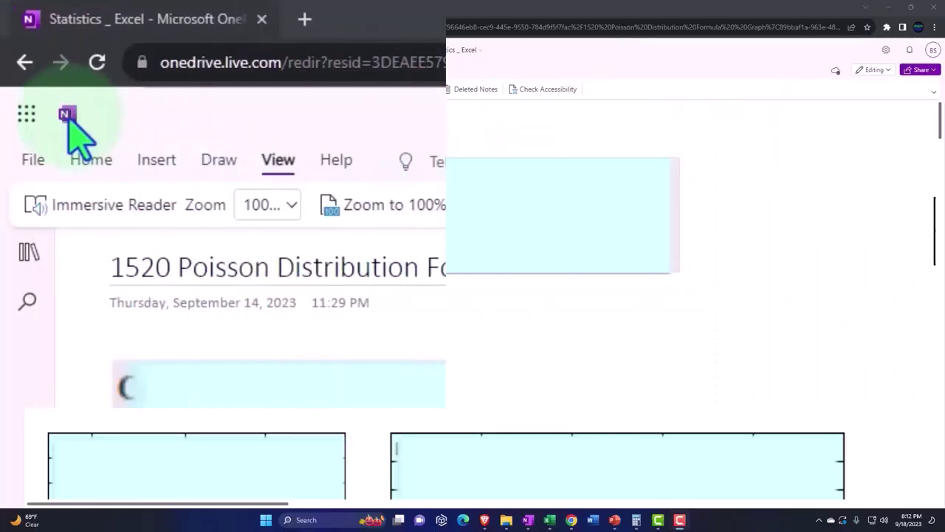
Step: Show the notebook's section and page list beside the 1520 Poisson Distribution page
click(28, 252)
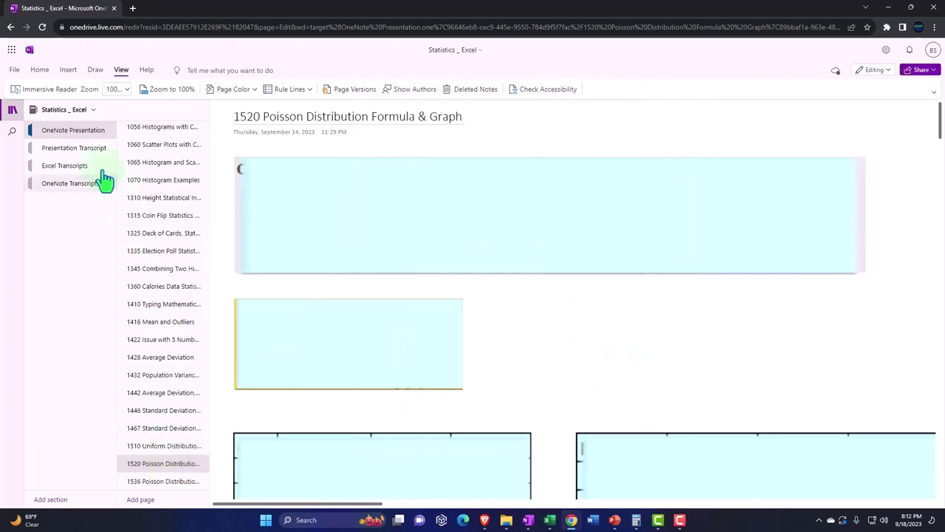
Step: Read the OneNote and Excel Transcript page in Immersive Reader, translated into Spanish (Mexico)
click(75, 149)
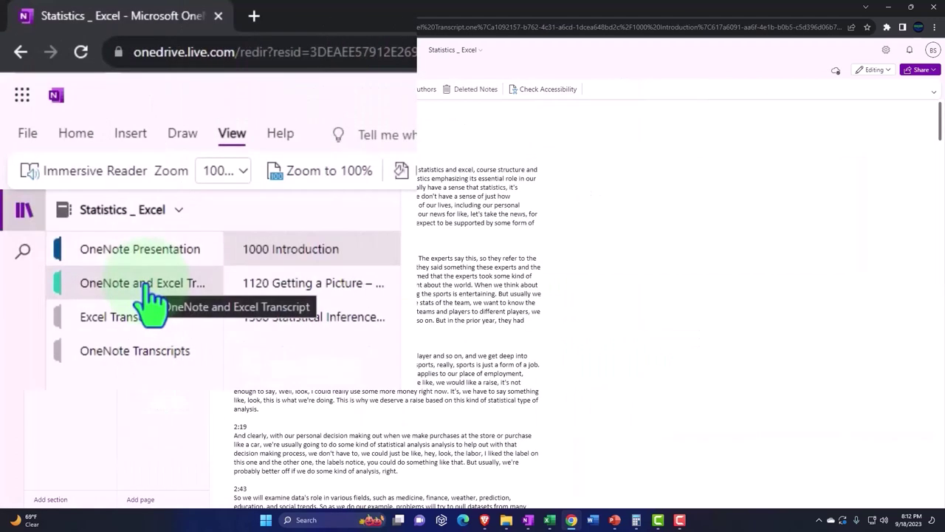
click(41, 94)
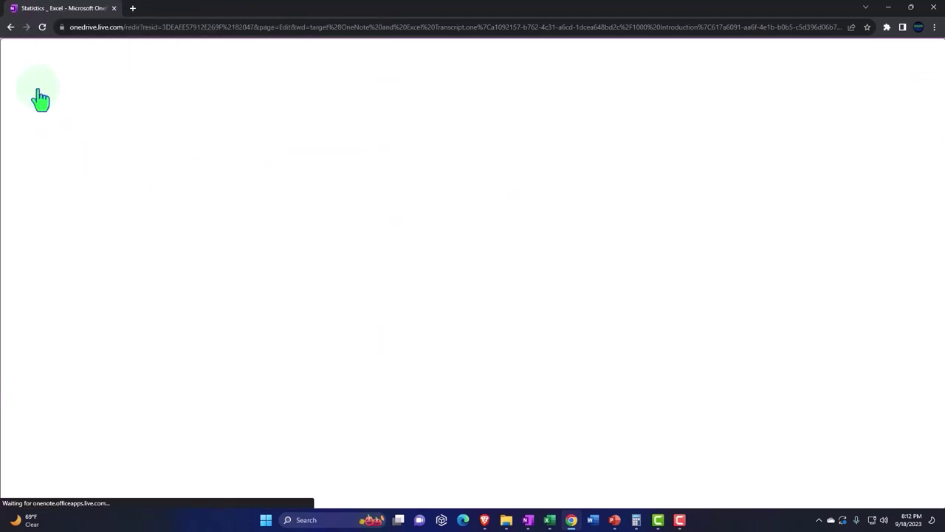
click(908, 66)
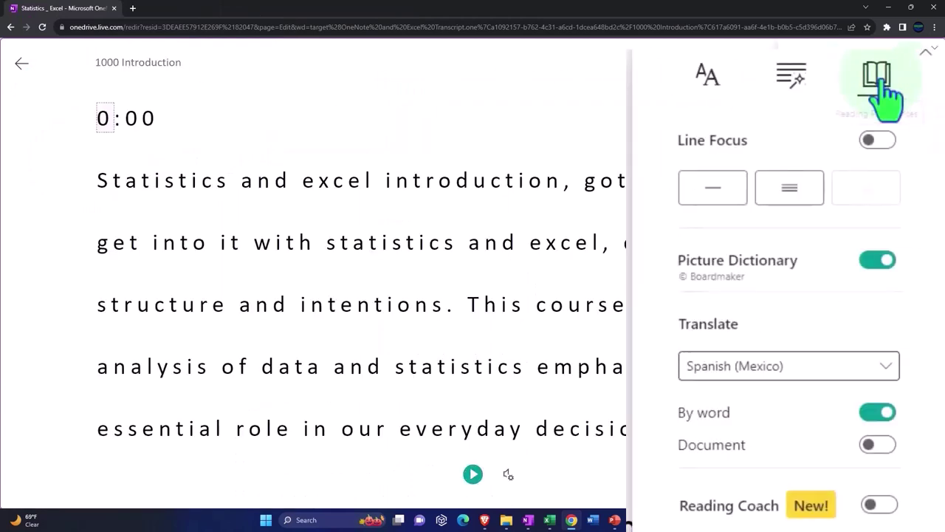
click(877, 444)
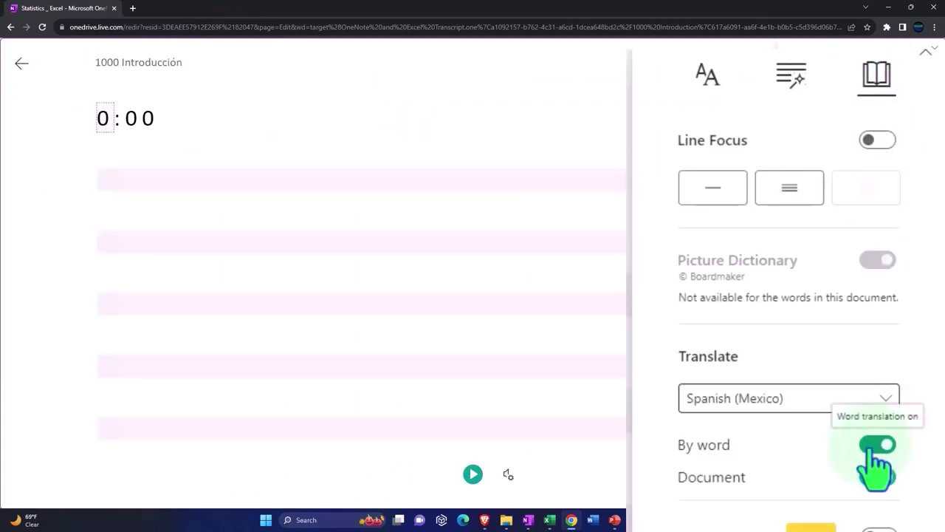
scroll(680, 286, down, 5)
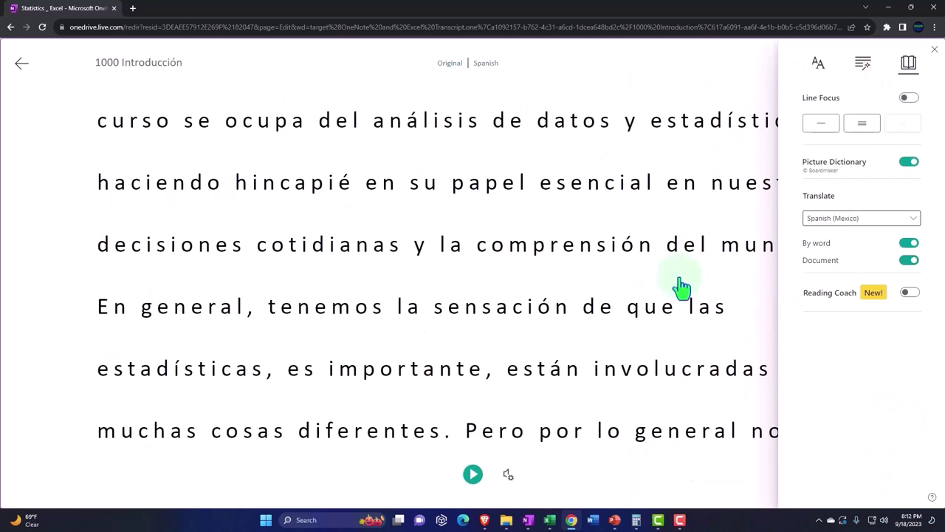
scroll(580, 354, down, 3)
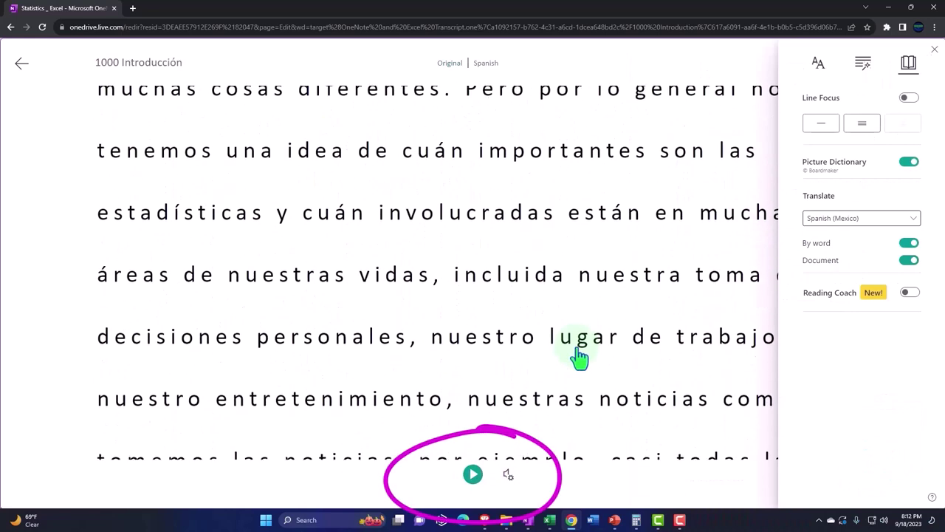
scroll(580, 356, down, 3)
scroll(579, 359, down, 3)
scroll(516, 347, down, 2)
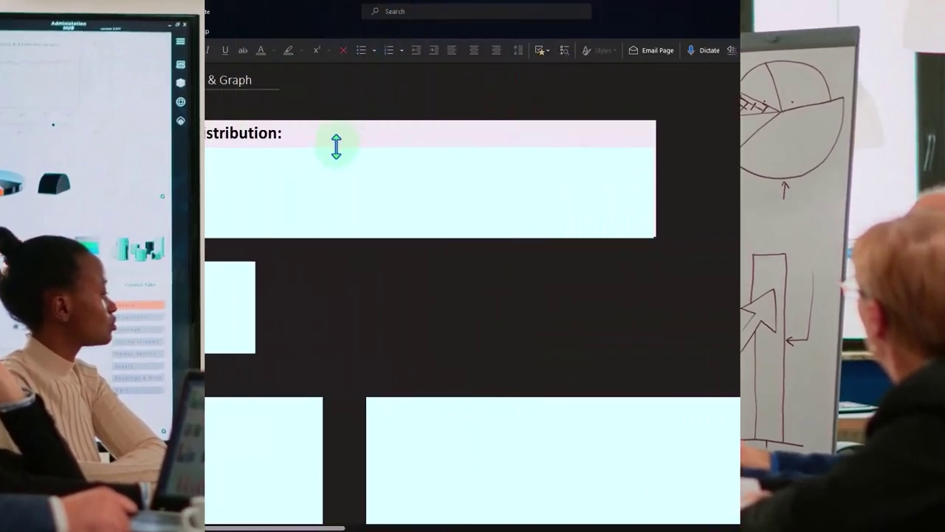
Step: Shrink the cyan cover to reveal the first three Poisson distribution conditions
drag(336, 146, 334, 160)
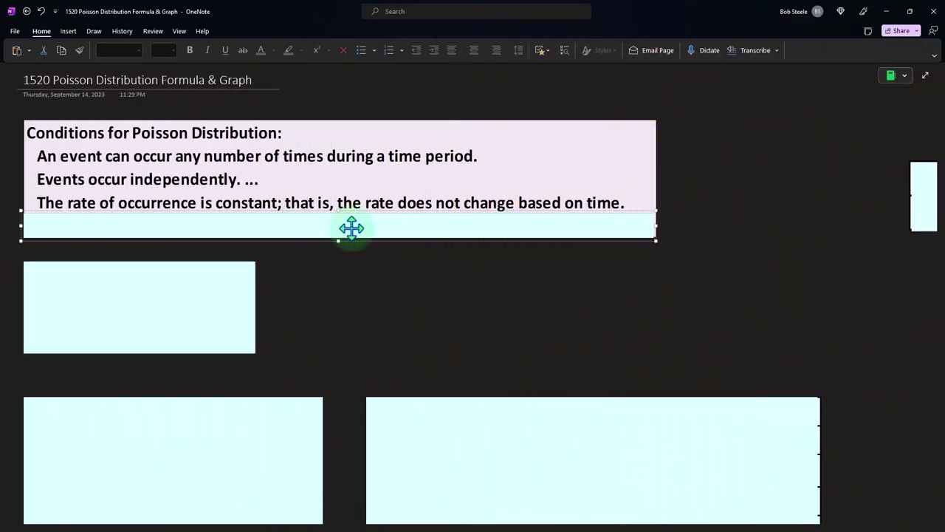
Step: Uncover the fourth Poisson condition and select the cover box over the formula area
click(351, 228)
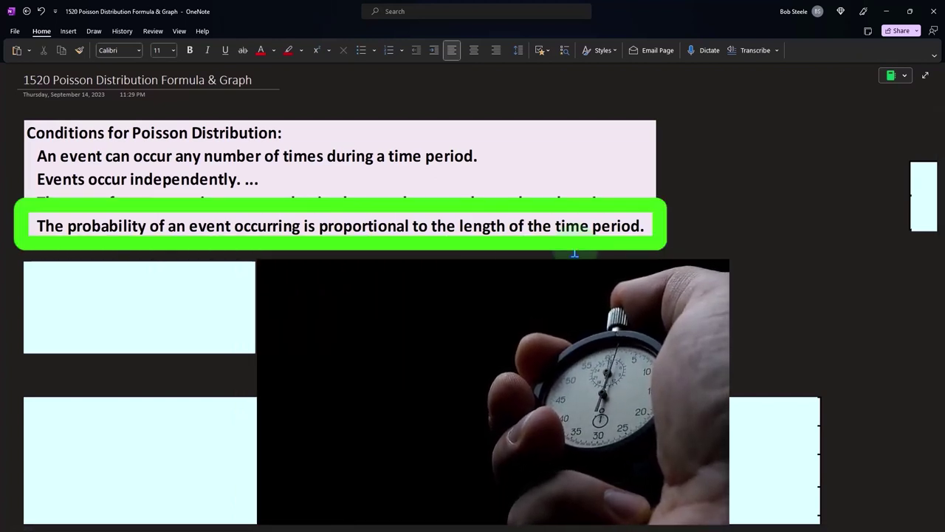
click(201, 329)
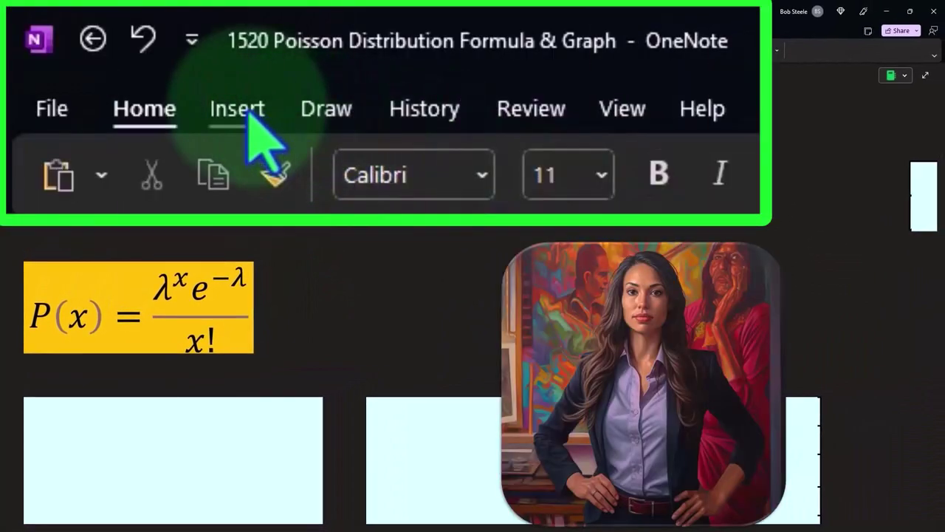
Step: Start a new handwritten ink equation on the page
click(249, 117)
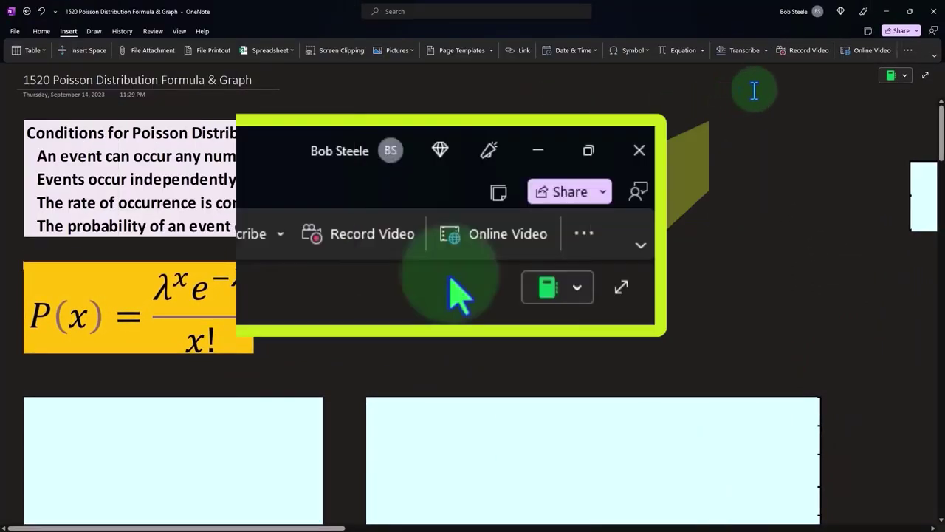
click(679, 52)
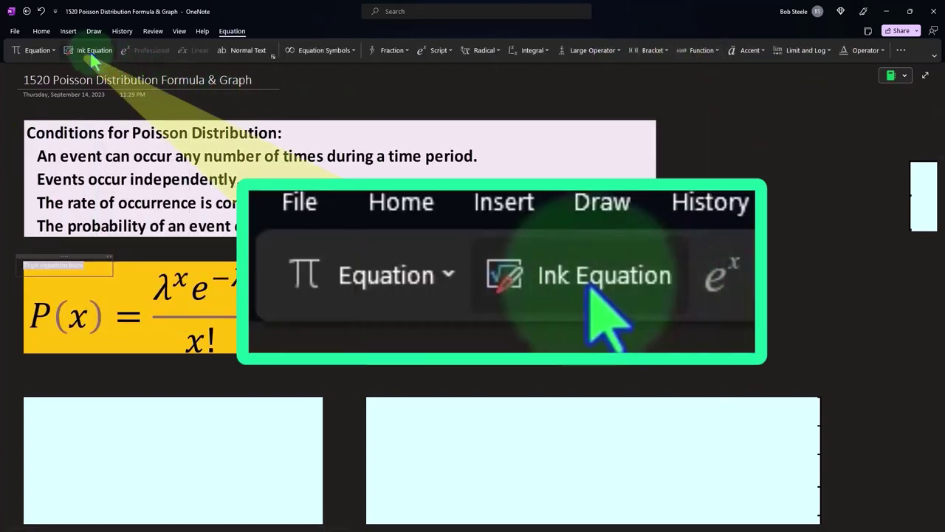
click(94, 61)
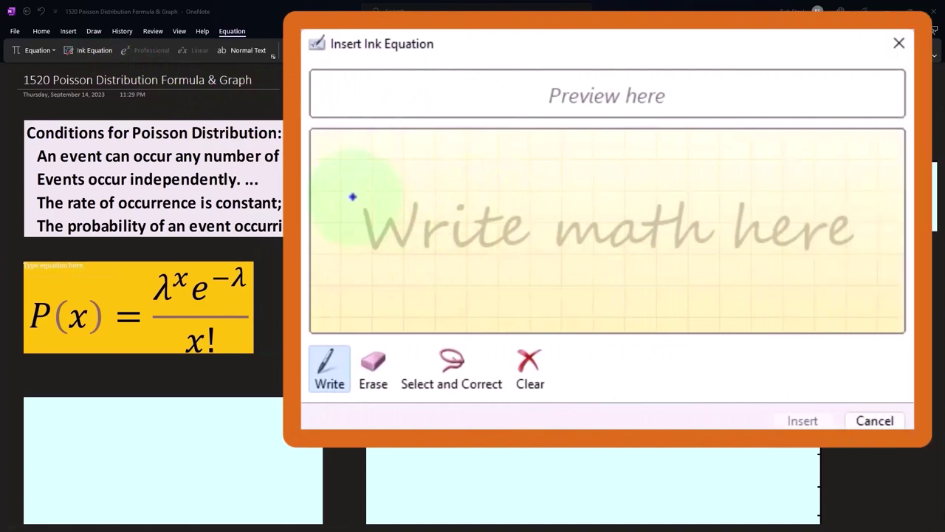
Step: Handwrite P(x) = λ with a fraction bar, then erase the misrecognised bar stroke
drag(349, 190, 345, 260)
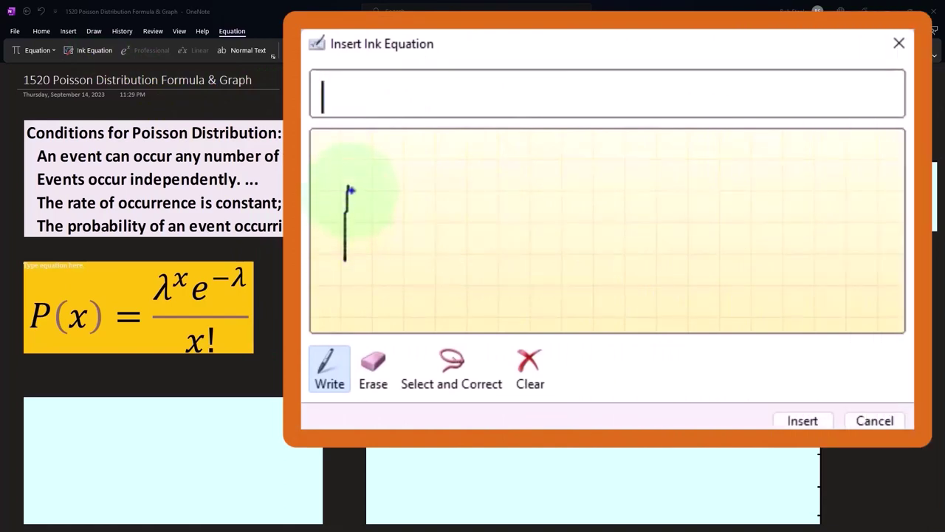
drag(350, 190, 386, 219)
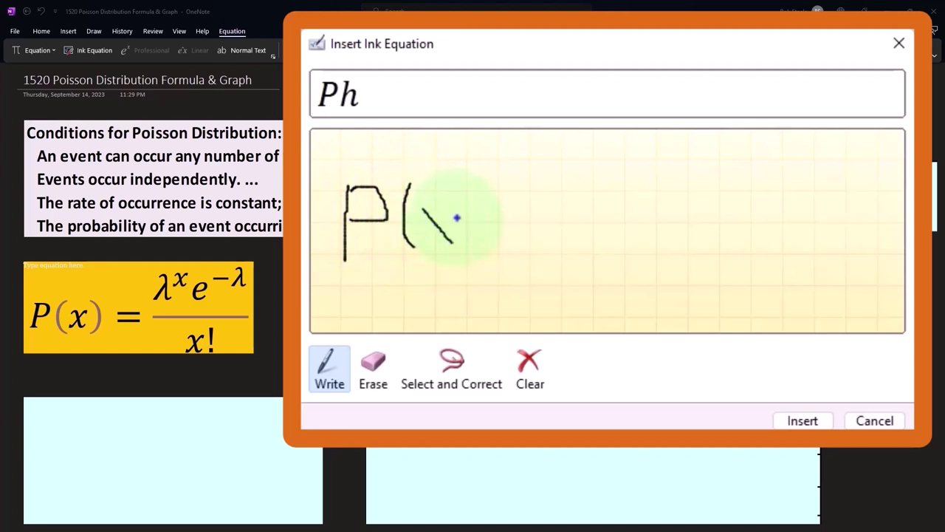
drag(435, 231, 432, 237)
drag(462, 178, 485, 249)
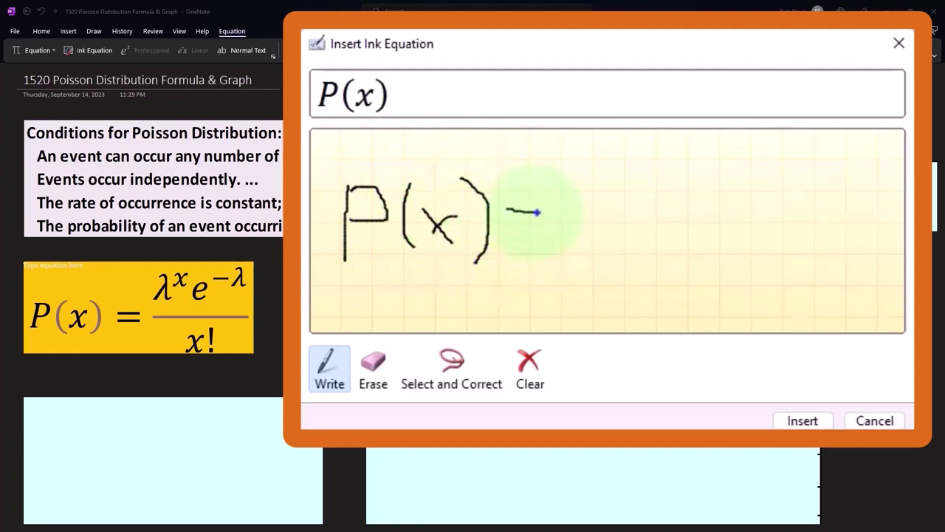
drag(514, 236, 542, 236)
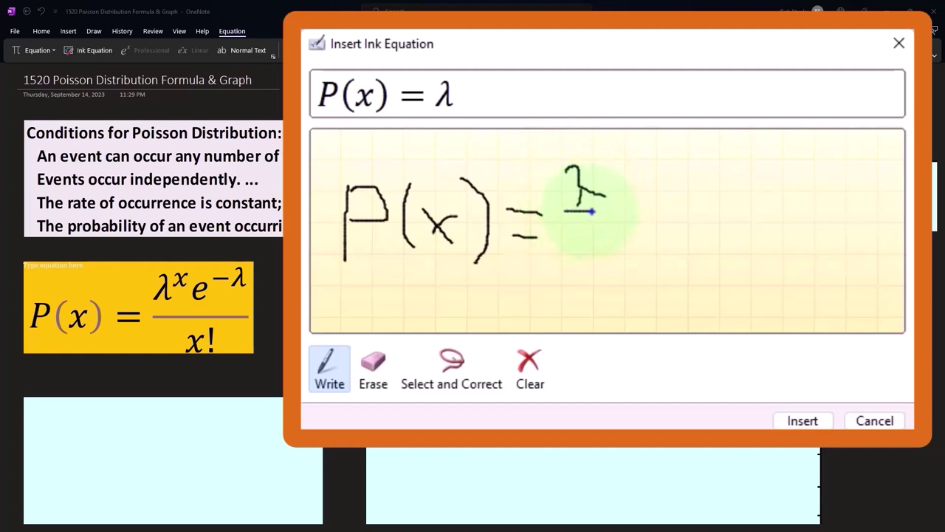
drag(636, 218, 713, 218)
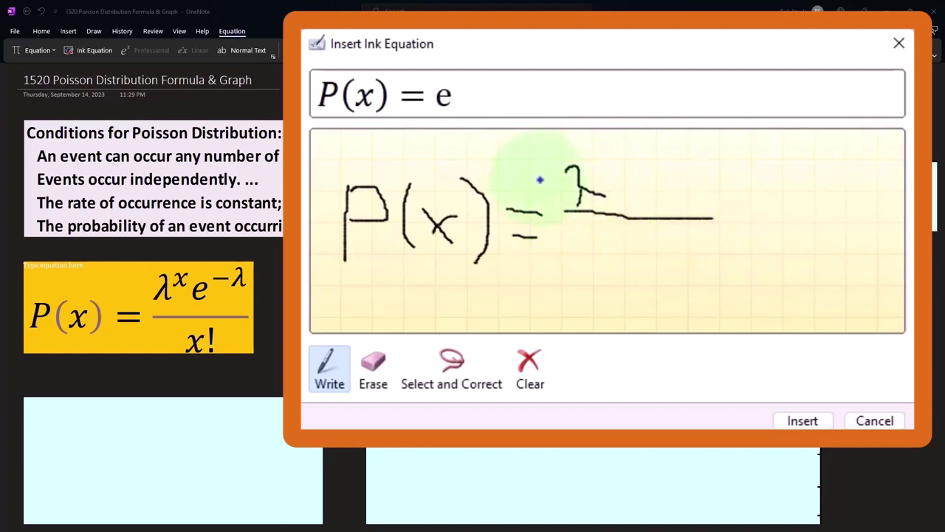
click(373, 369)
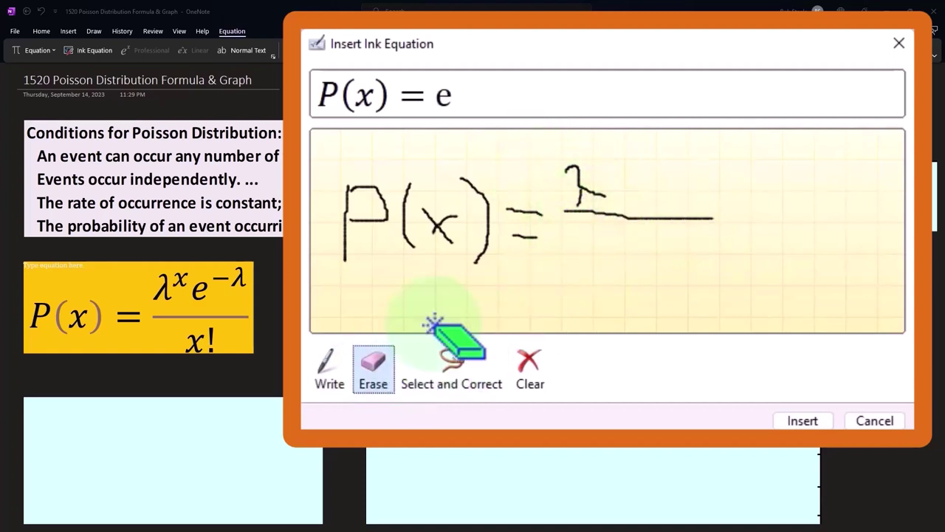
drag(590, 222, 652, 235)
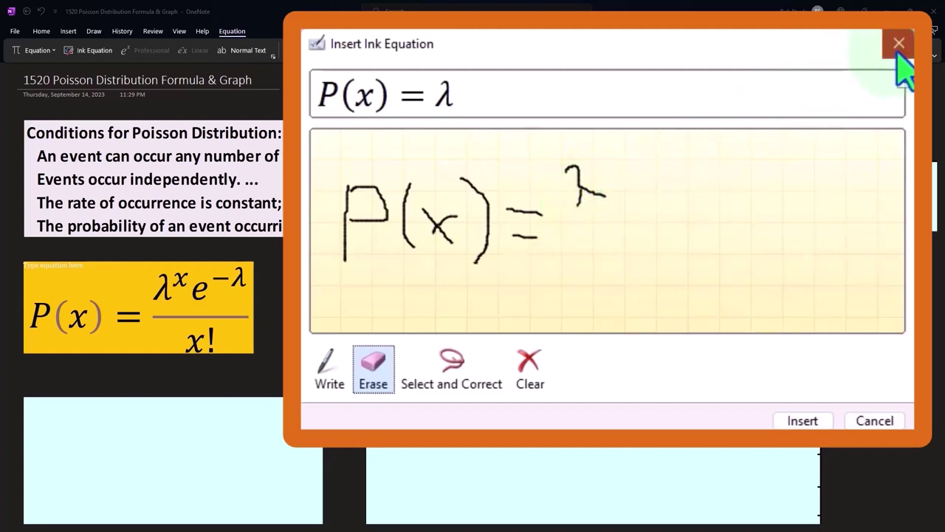
Step: Close the ink equation window without inserting, then select and deselect the table's cover box
click(615, 173)
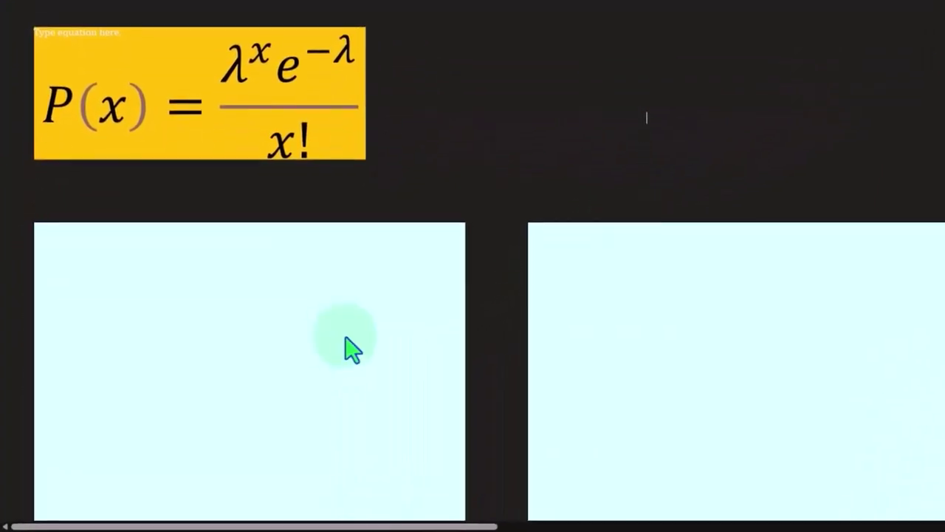
click(281, 268)
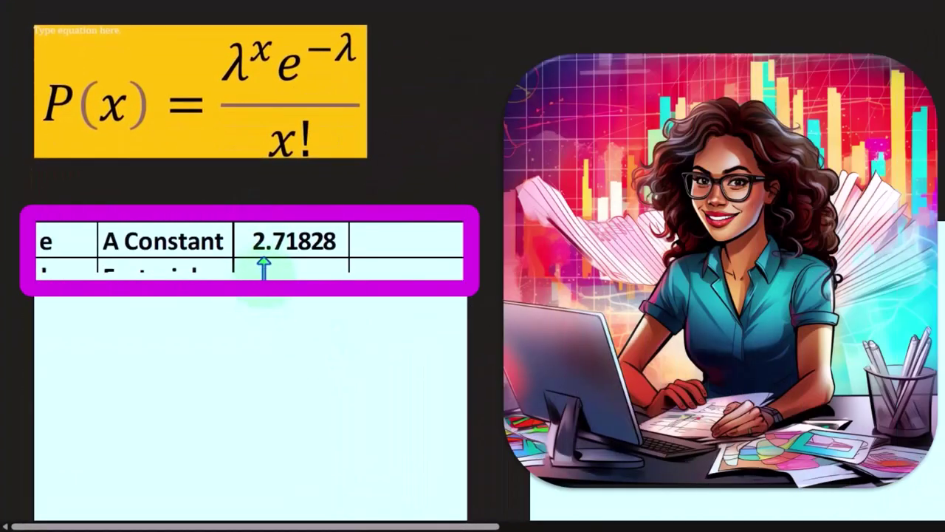
click(263, 263)
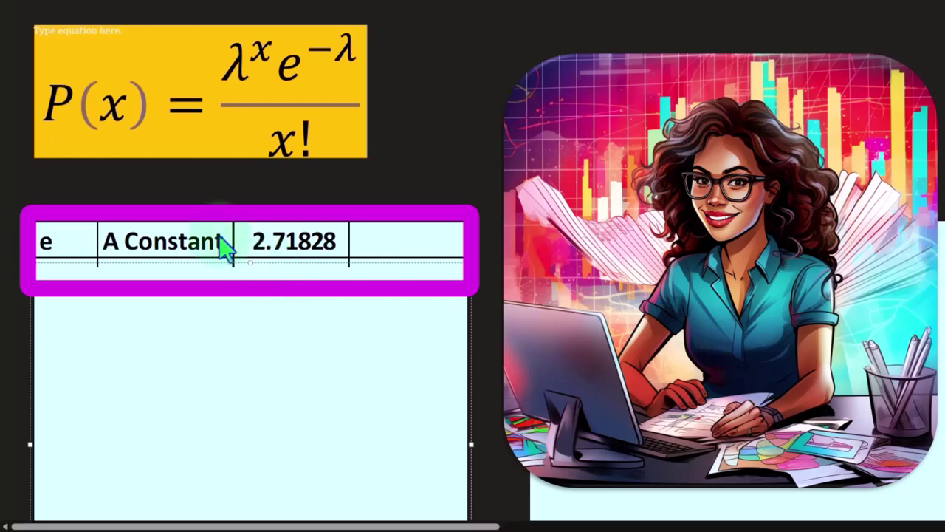
click(109, 33)
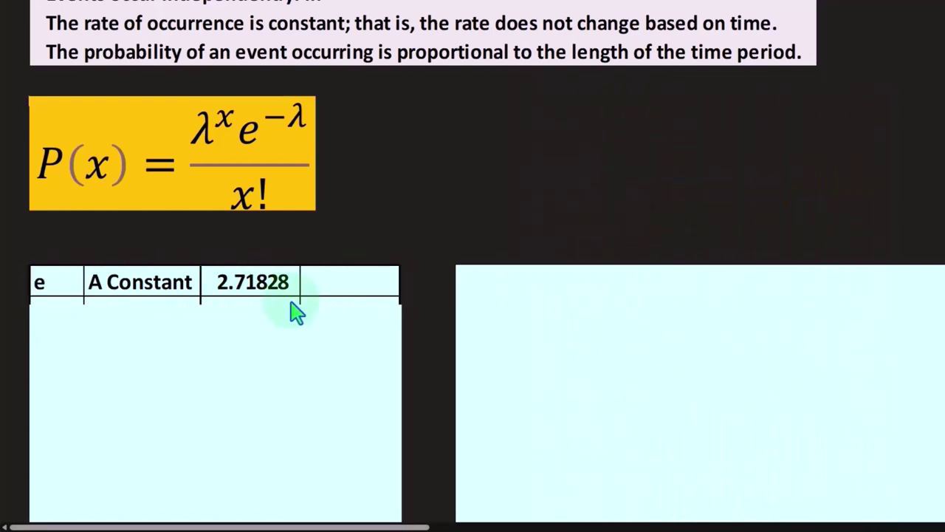
Step: Drag the cyan cover down to reveal the ! Factorial and 5 Factorial rows
click(220, 321)
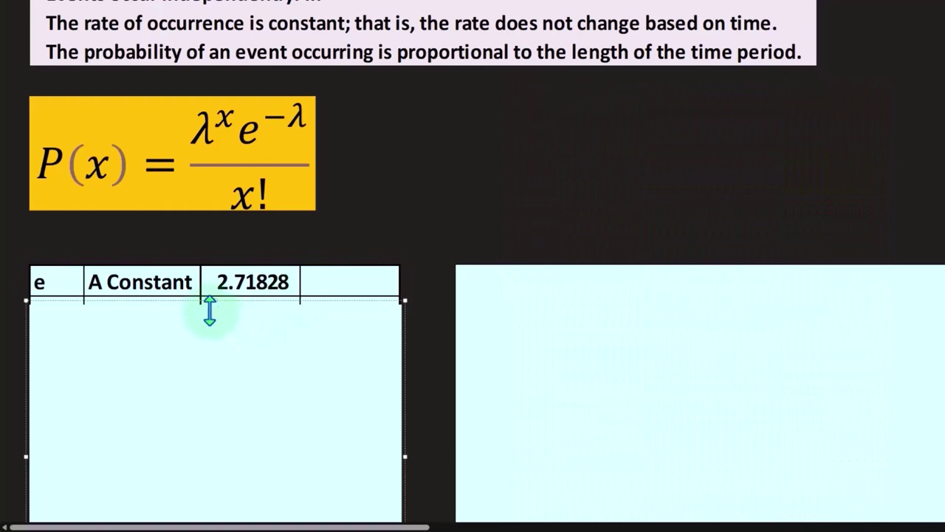
drag(211, 301, 212, 362)
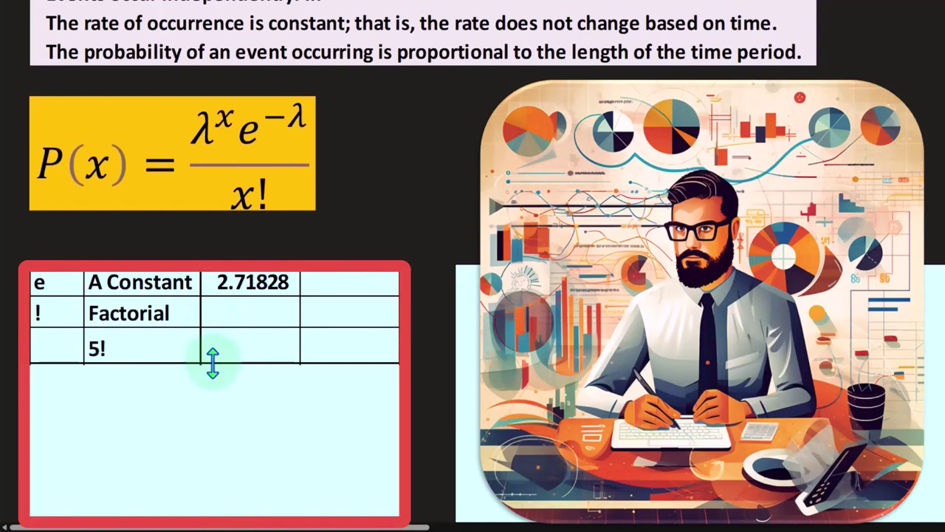
drag(212, 361, 217, 480)
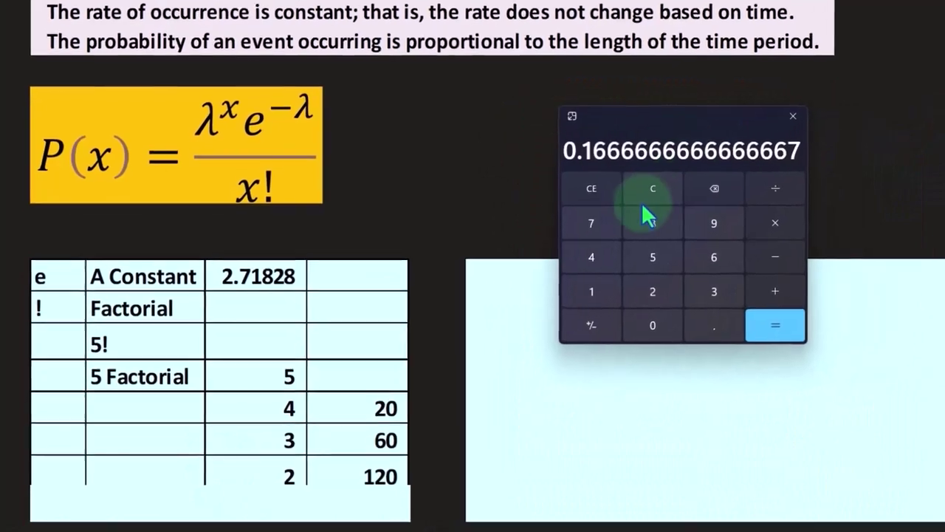
Step: In Calculator, multiply the running product through 60 to reach 120
click(643, 194)
text(5)
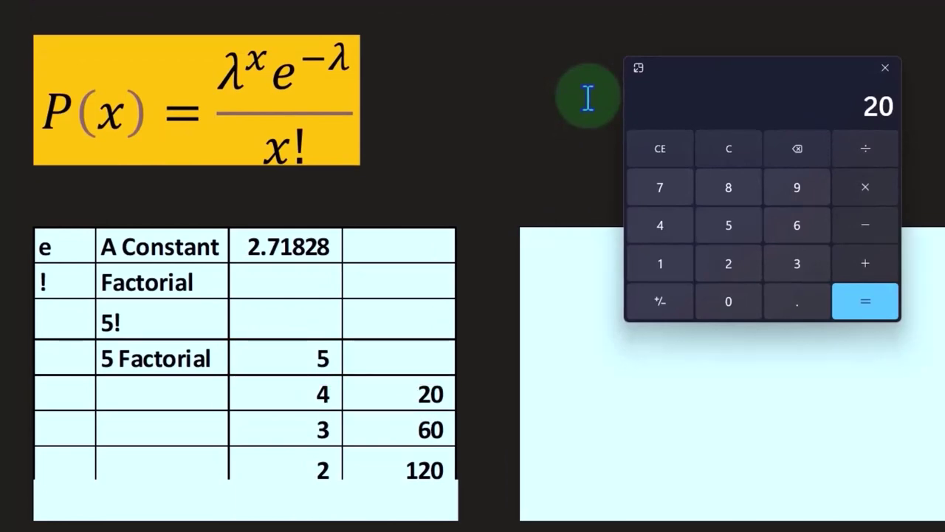
text(3)
key(Return)
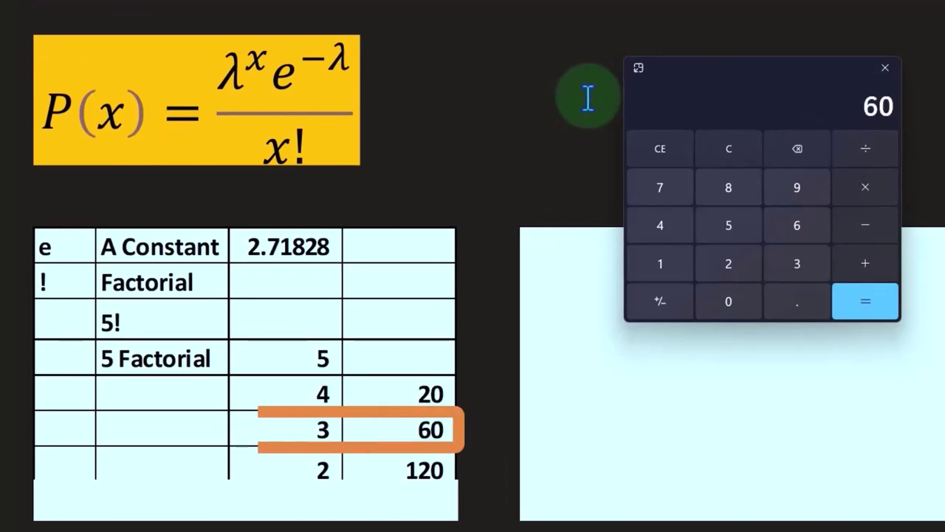
text(*2)
key(Return)
Step: Uncover the final 1 | 120 row of the factorial table
scroll(369, 421, down, 3)
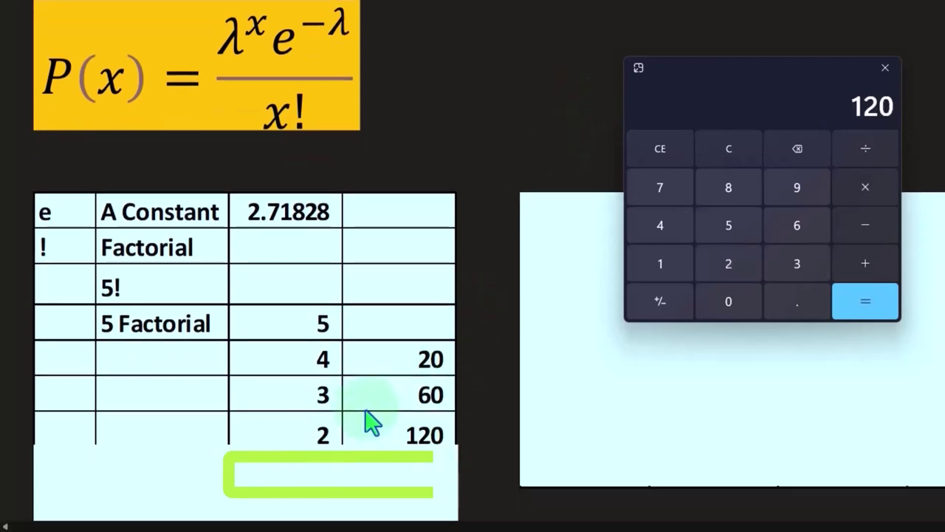
click(317, 399)
drag(241, 362, 241, 402)
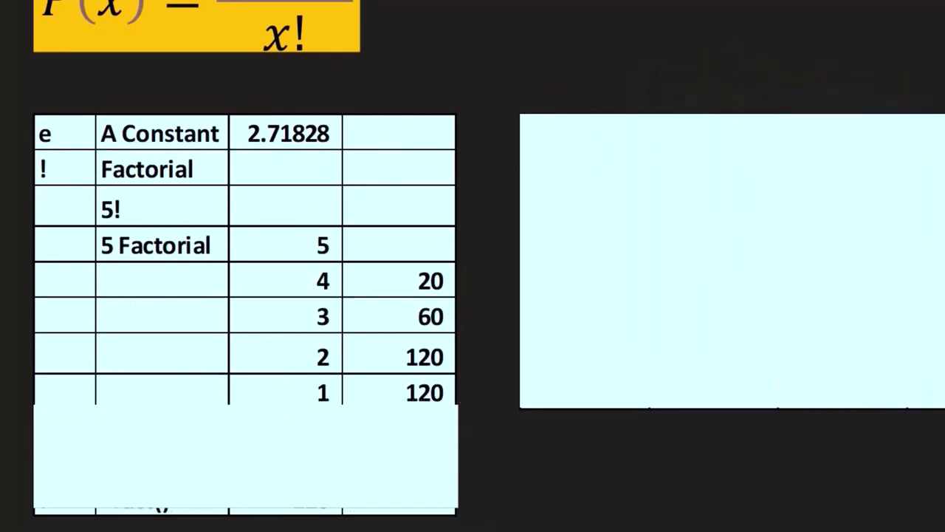
Step: Delete the last cover box to reveal the =exp(1) and =fact() rows giving 120
click(291, 418)
drag(243, 403, 246, 443)
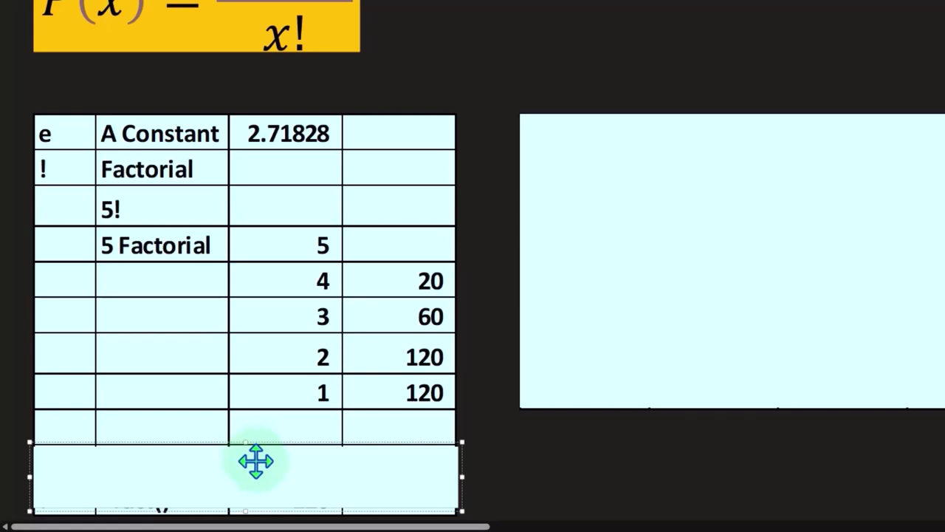
key(Delete)
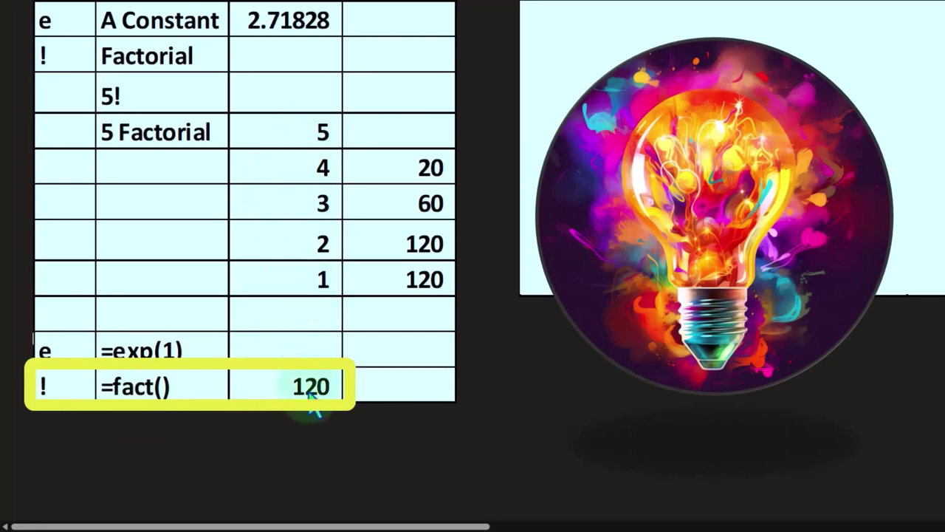
scroll(306, 340, up, 5)
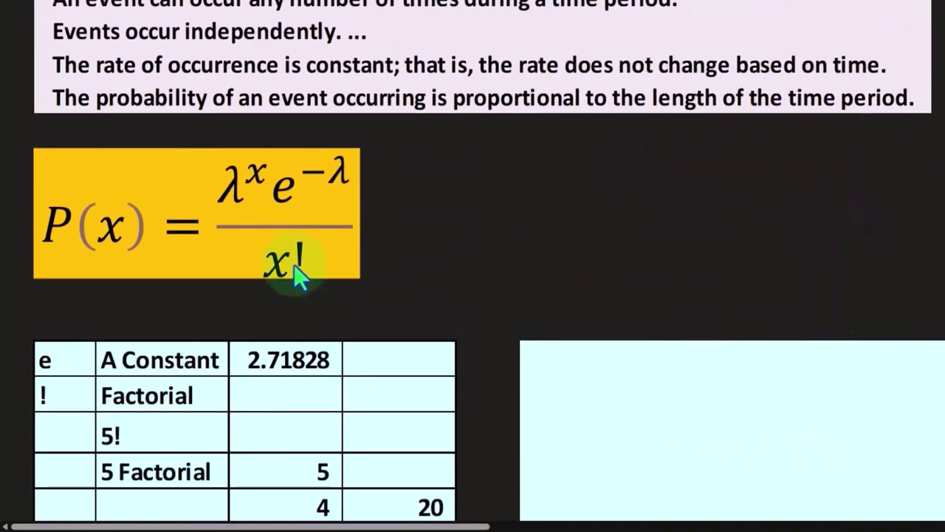
scroll(294, 265, down, 5)
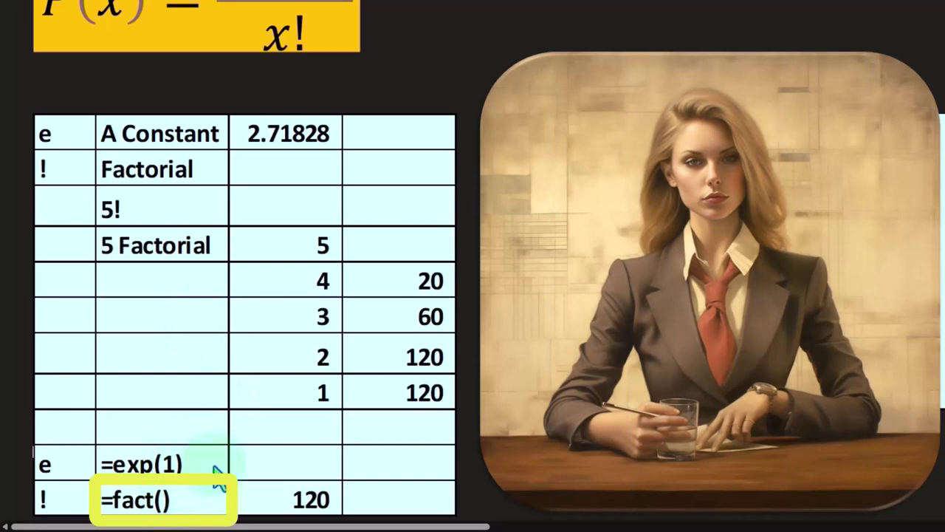
scroll(228, 473, up, 4)
scroll(231, 474, up, 1)
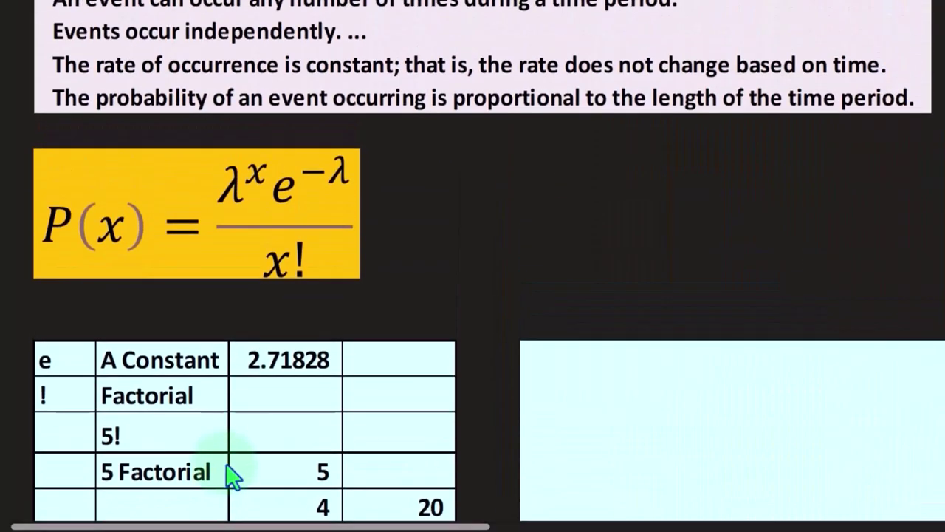
scroll(347, 513, down, 2)
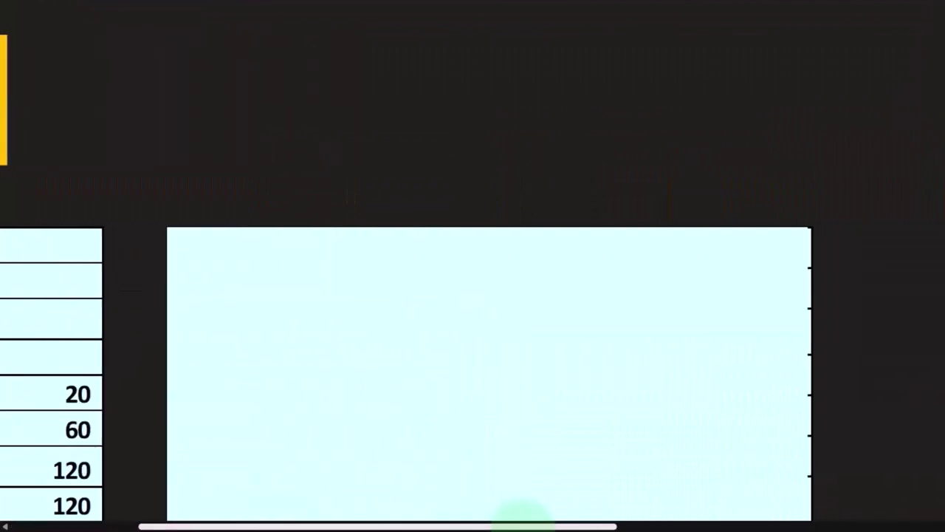
Step: Drag the second table's cyan cover down to show its Mean | μ or λ header row
drag(393, 526, 527, 525)
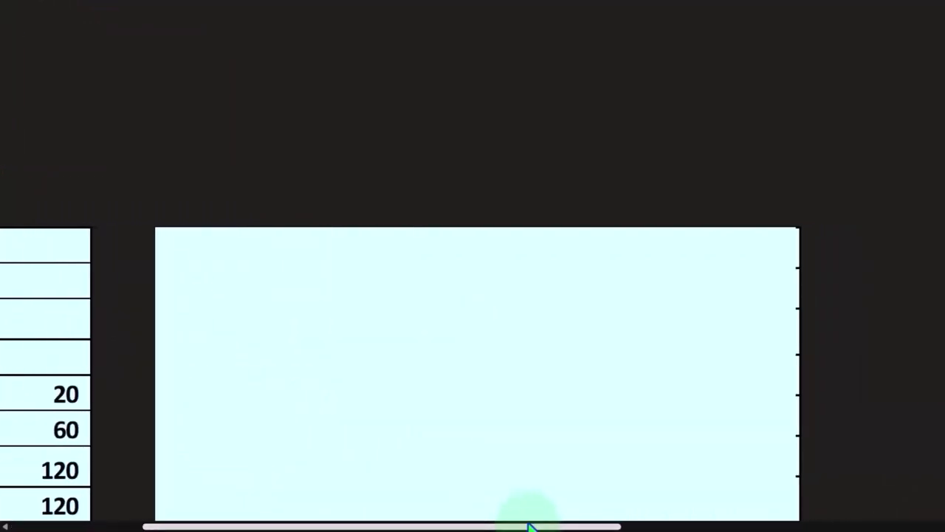
click(441, 268)
drag(475, 223, 479, 296)
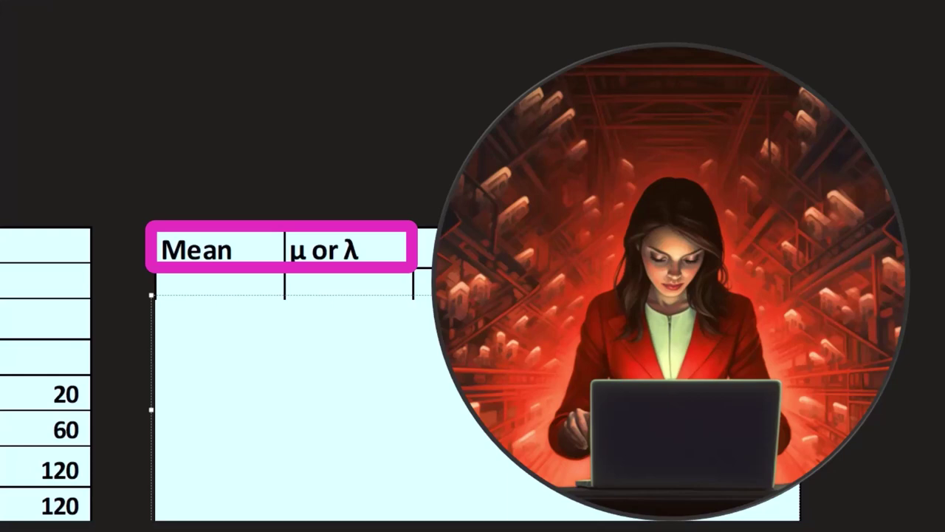
drag(490, 524, 363, 524)
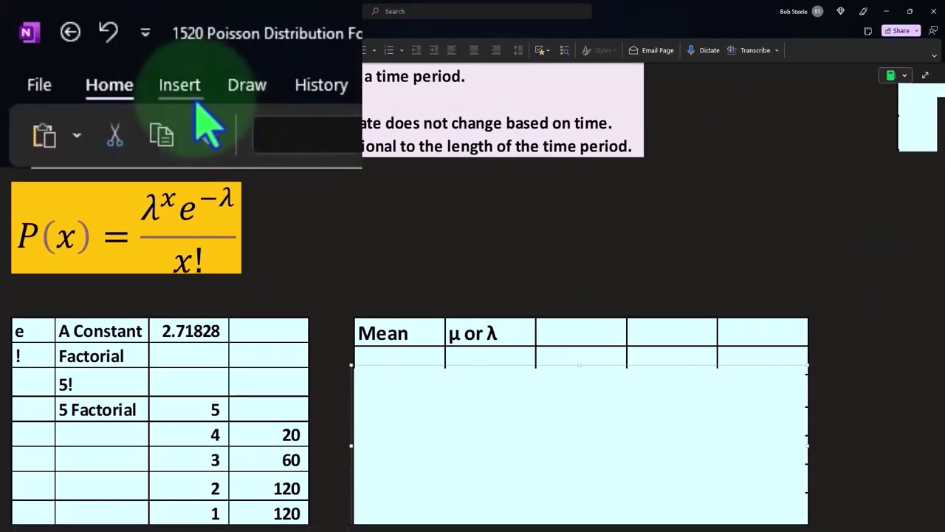
click(185, 92)
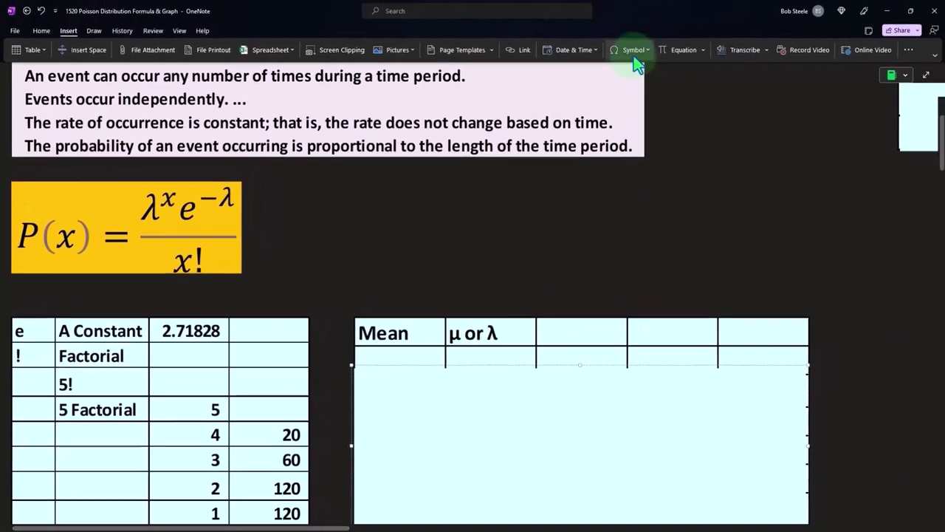
click(634, 51)
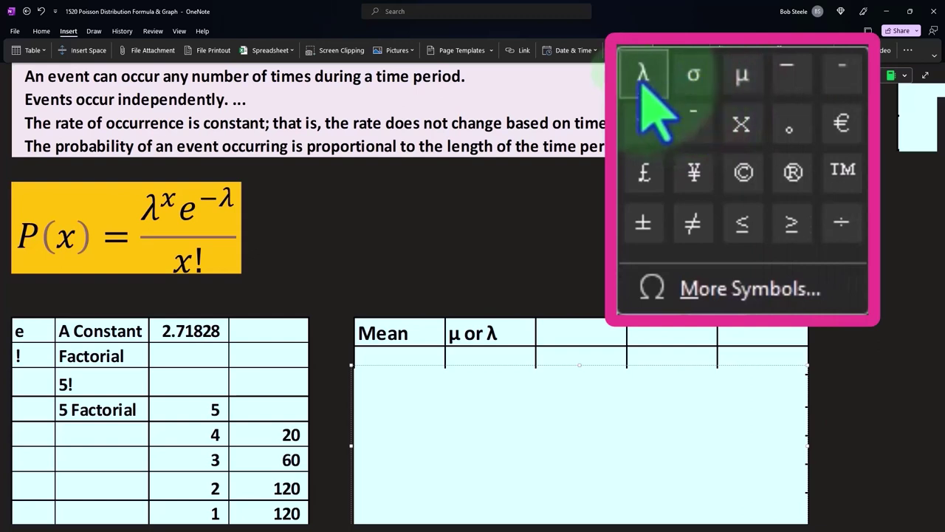
click(731, 290)
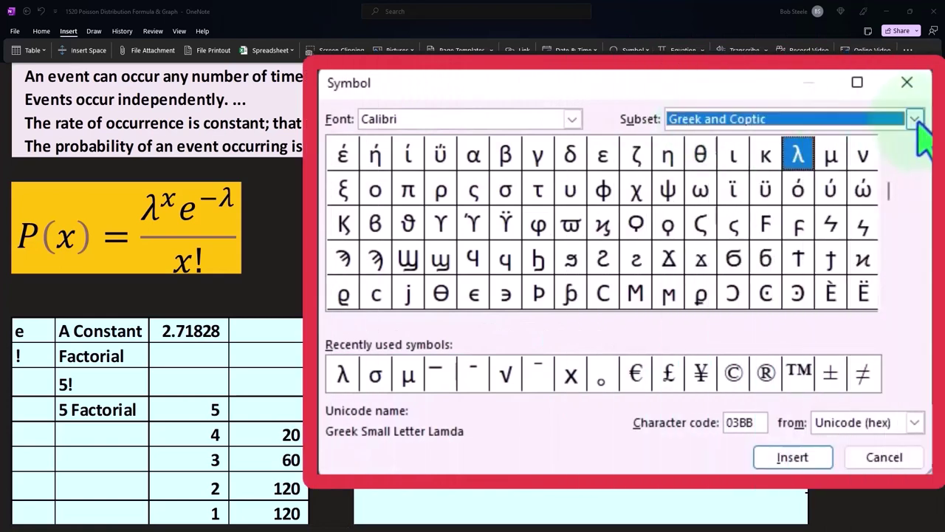
click(915, 119)
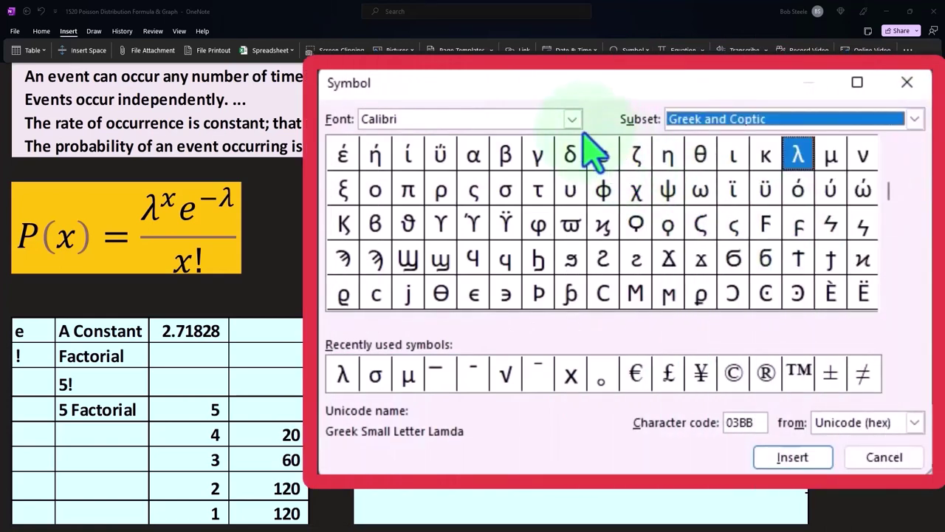
click(572, 119)
scroll(525, 170, up, 1)
scroll(531, 181, up, 5)
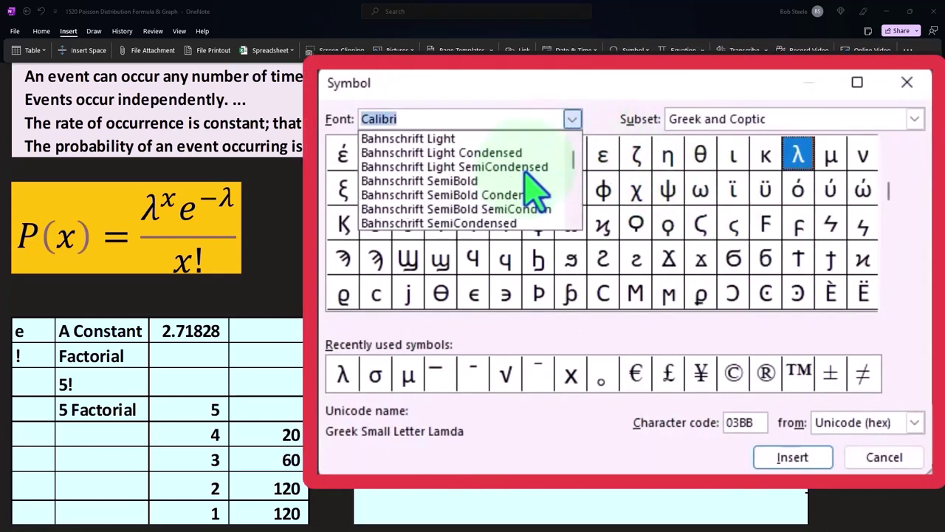
scroll(561, 173, up, 3)
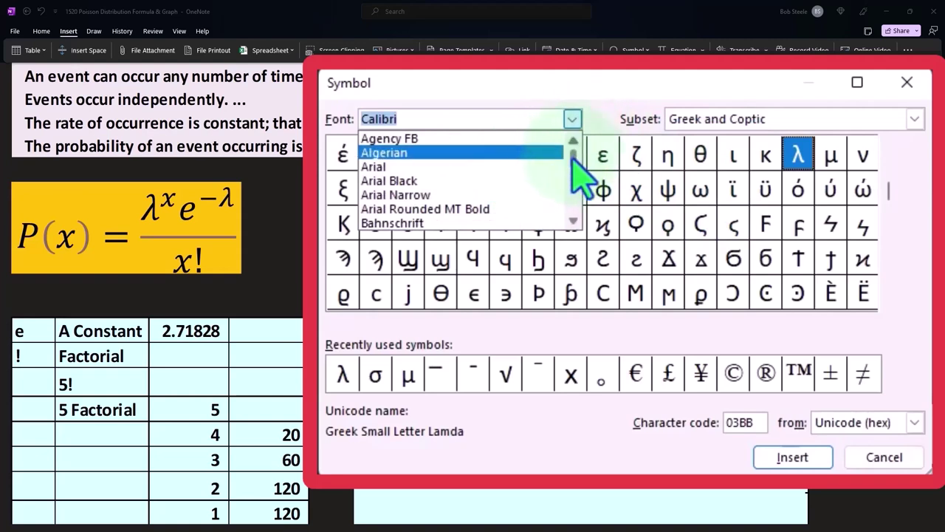
click(470, 120)
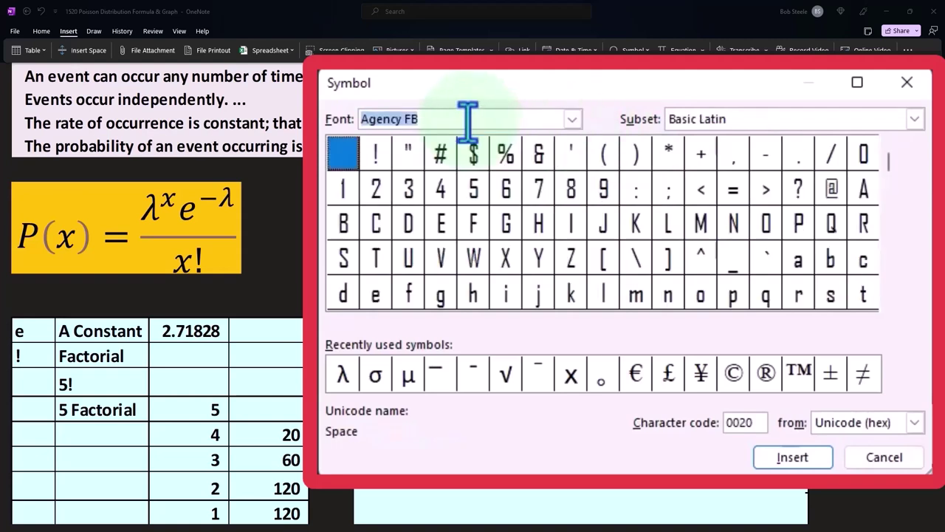
click(914, 120)
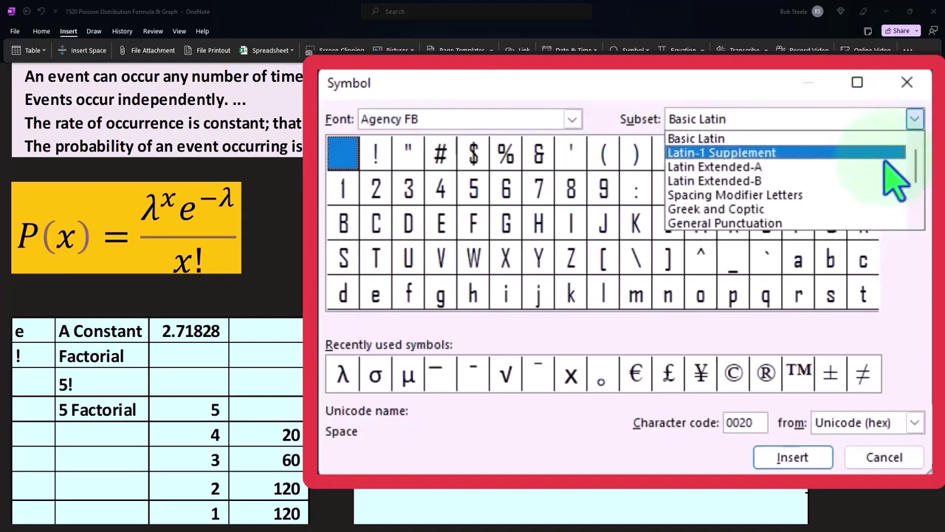
scroll(896, 180, down, 1)
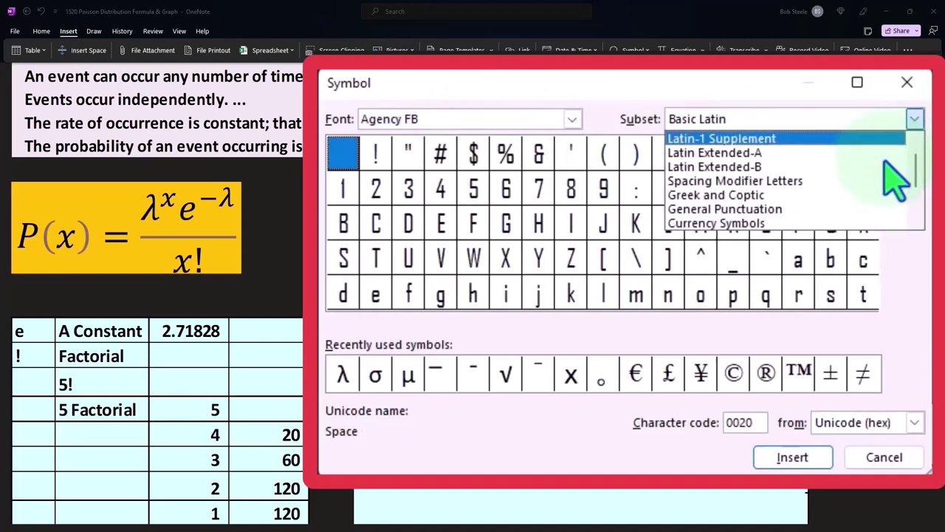
click(796, 123)
click(803, 127)
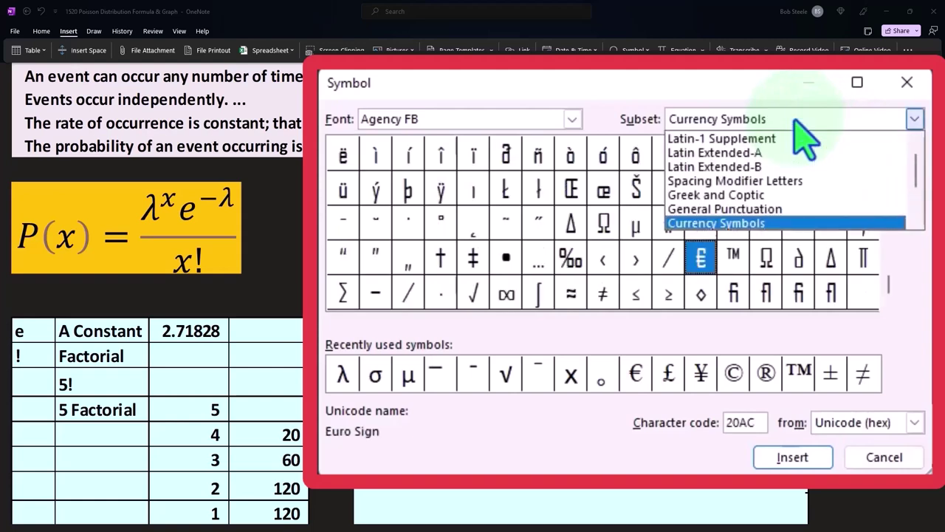
scroll(804, 141, down, 1)
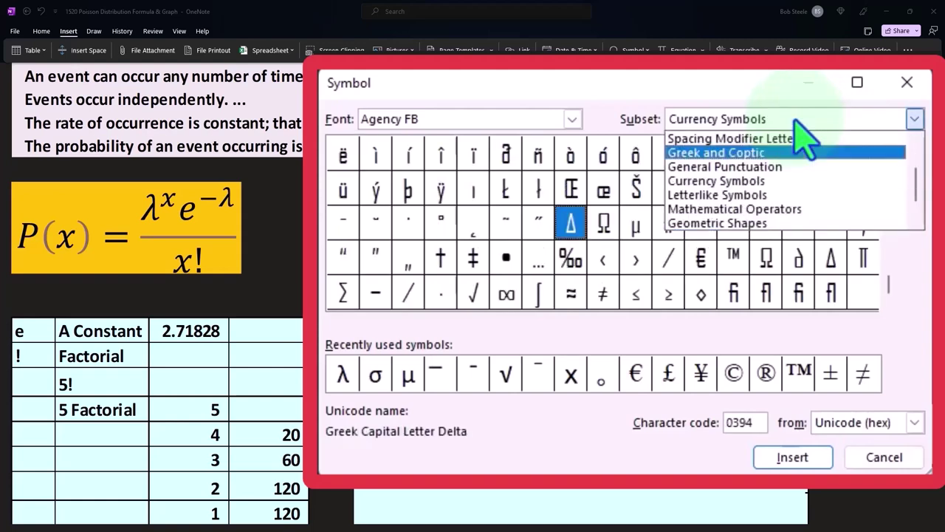
click(795, 124)
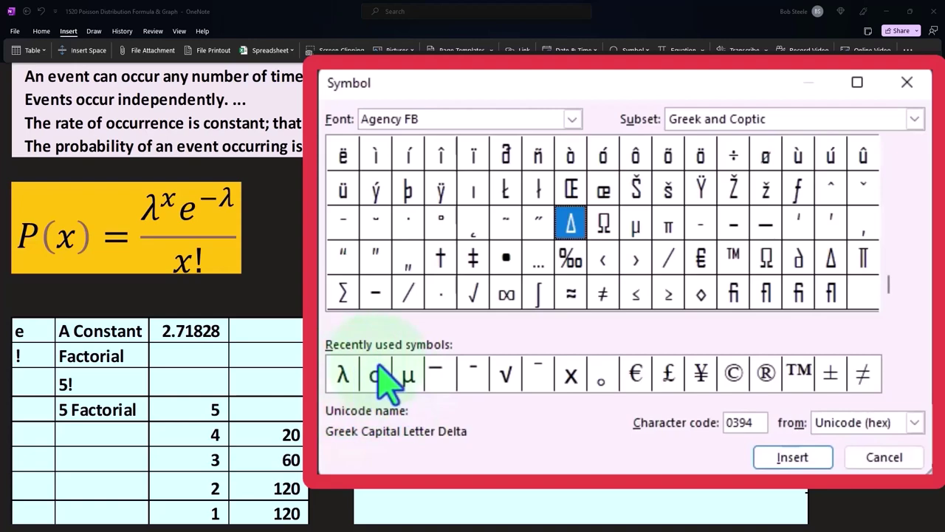
click(906, 82)
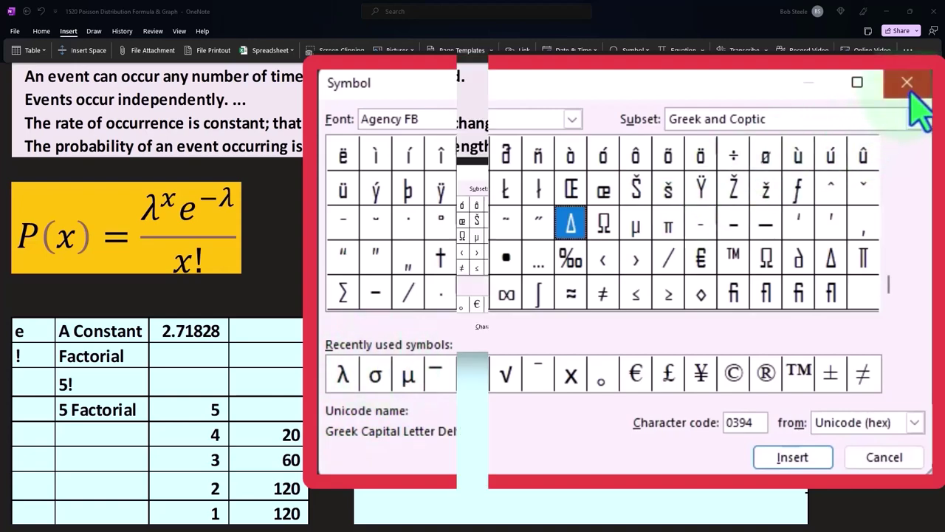
Step: Shrink the covering shape to reveal the Variance σ² and Poisson rows
scroll(590, 303, down, 2)
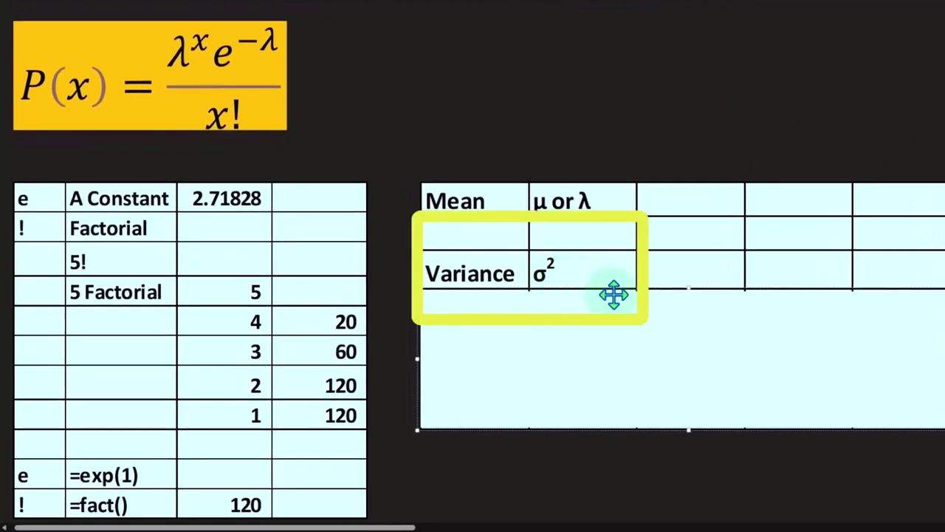
click(687, 296)
drag(686, 295, 687, 355)
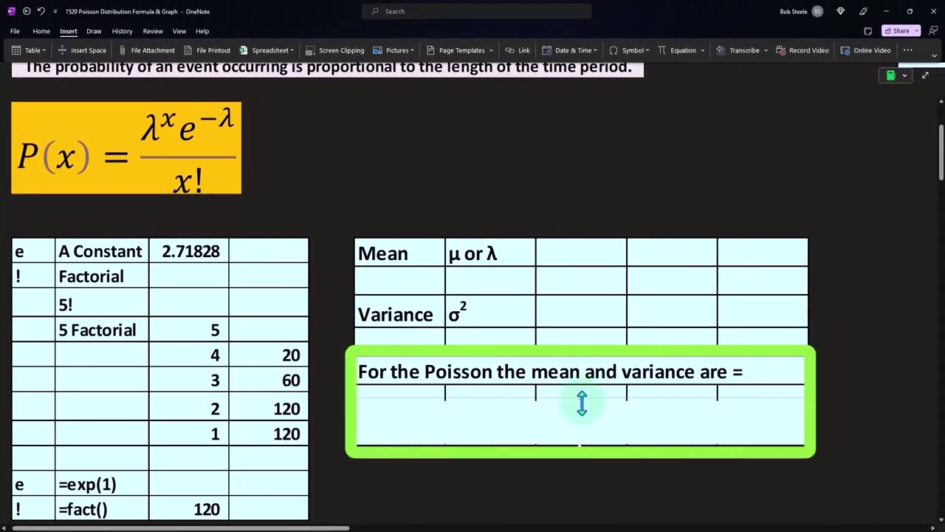
Step: Make the bottom table row taller and paste λ=σ² into its first cell
drag(582, 399, 581, 414)
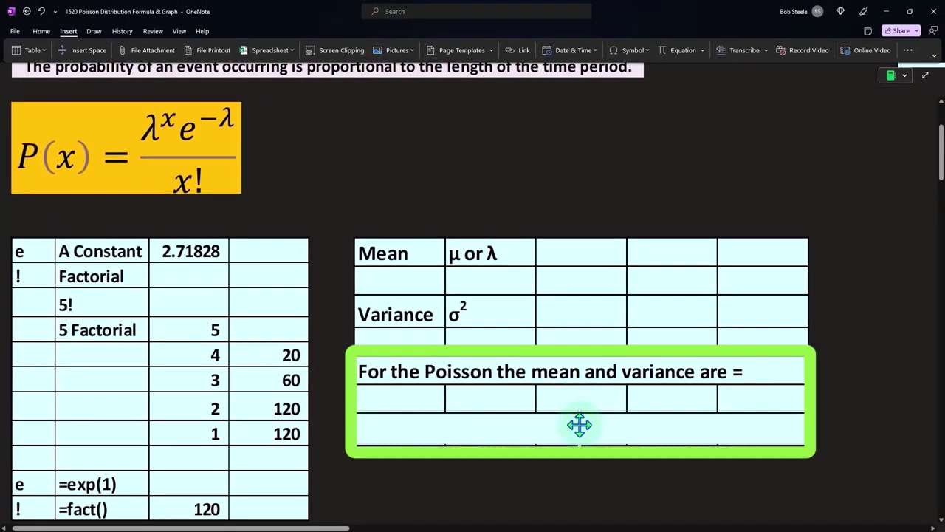
key(ctrl+v)
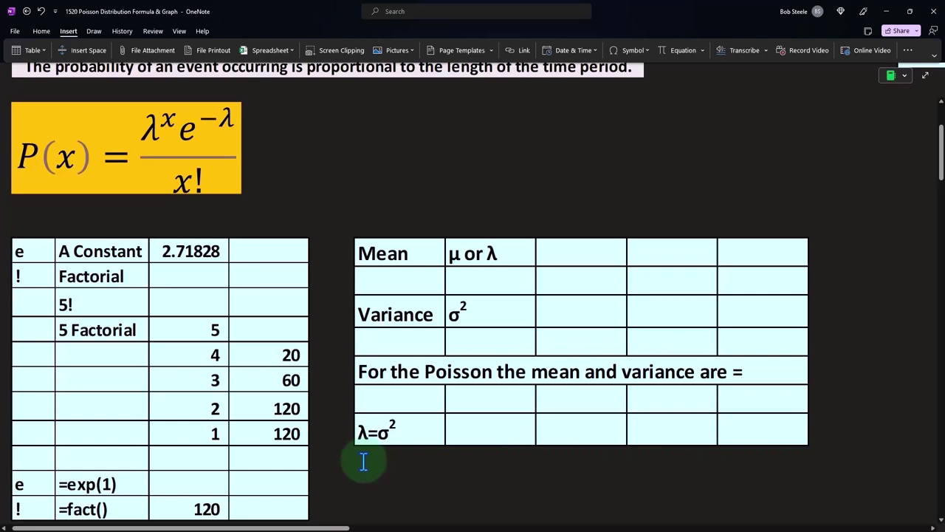
scroll(363, 462, up, 2)
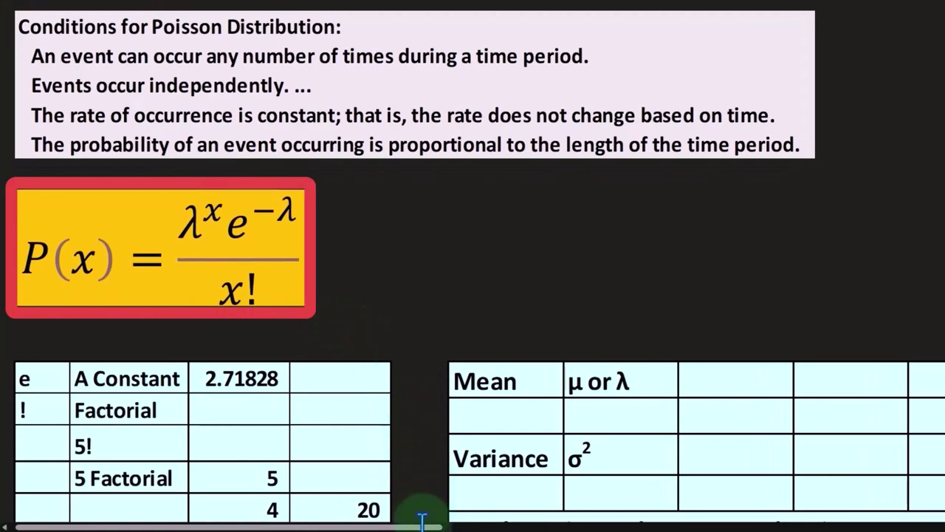
drag(421, 526, 597, 527)
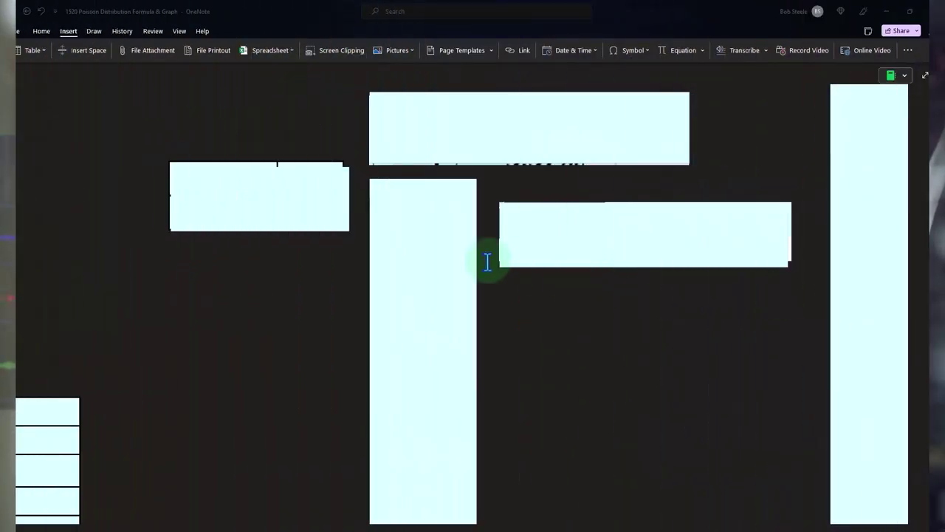
Step: Delete the light-blue rectangle to reveal the λ = 5 table of x 0–15 and P(x) percentages
click(347, 254)
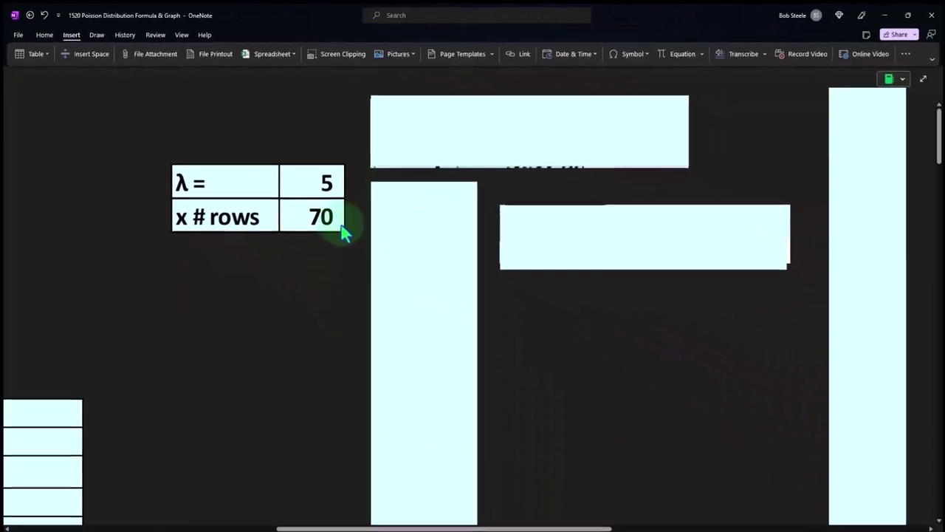
click(396, 204)
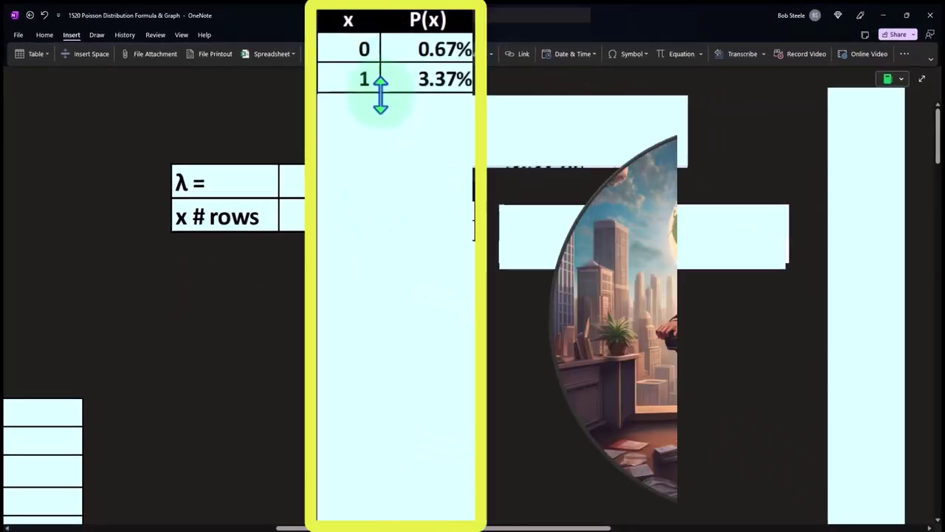
drag(418, 179, 379, 59)
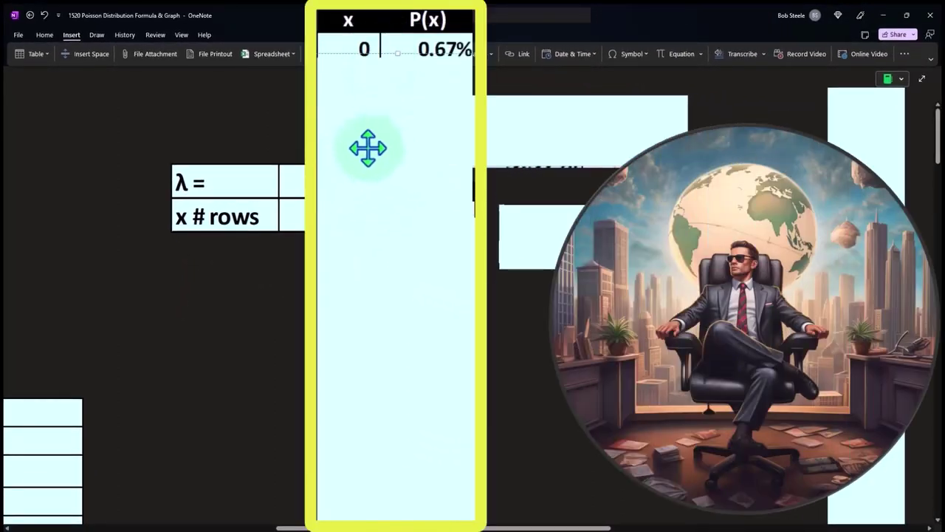
key(Delete)
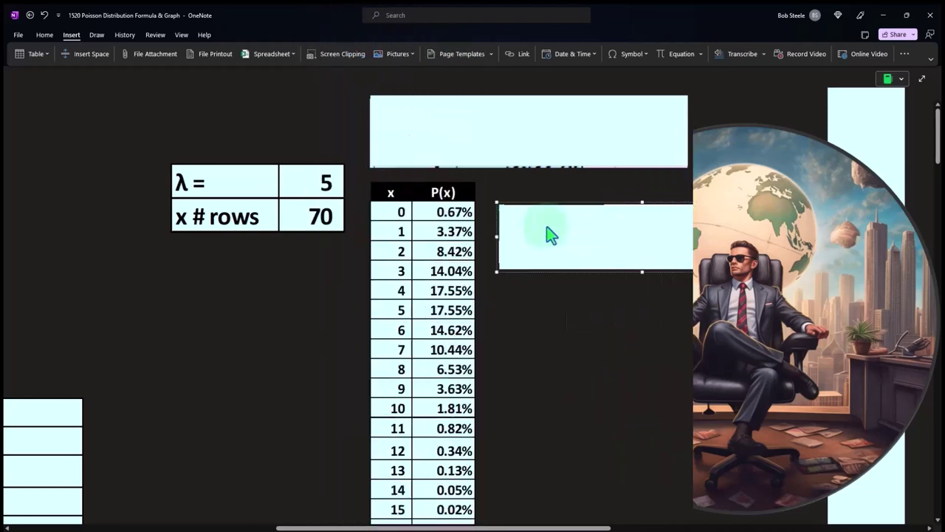
Step: Show the =POISSON.DIST(O2#,$M$1,0) formula beside the P(x) column
double_click(546, 232)
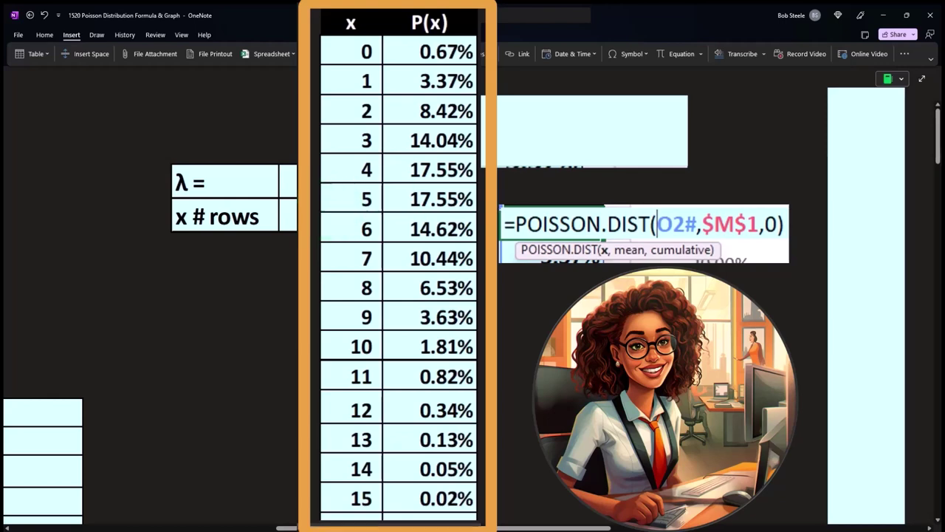
Step: Open Calculator to check values, then scroll the page right to the Data λ = 10 column
key(XF86Calculator)
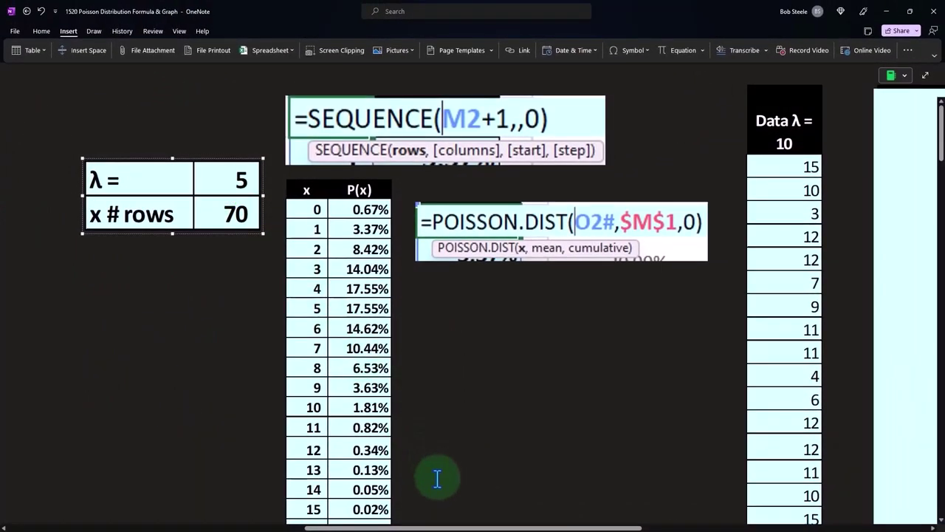
drag(436, 526, 183, 526)
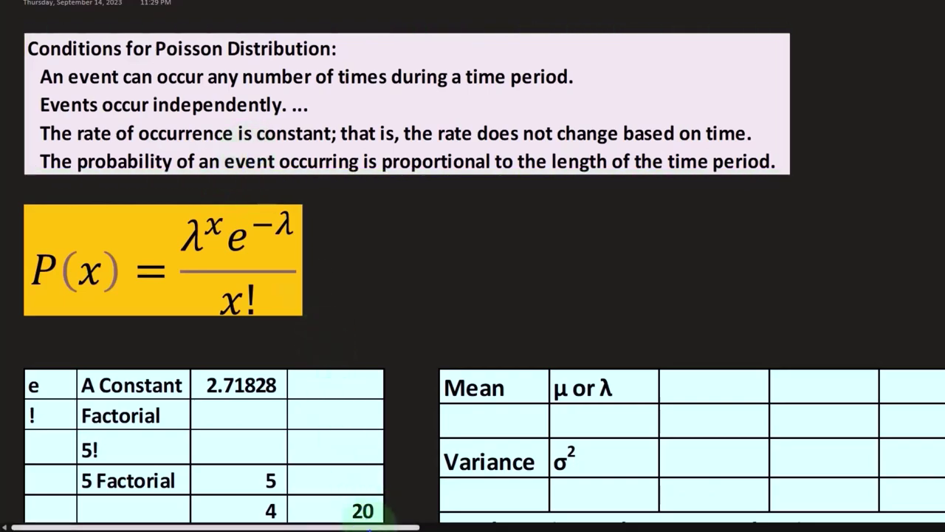
drag(367, 527, 599, 526)
scroll(472, 296, right, 5)
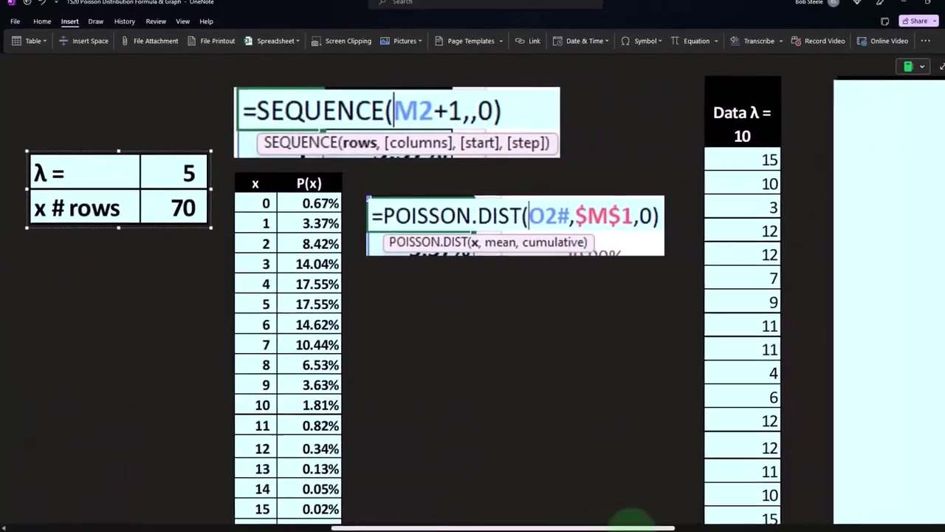
scroll(473, 295, right, 4)
scroll(473, 295, right, 2)
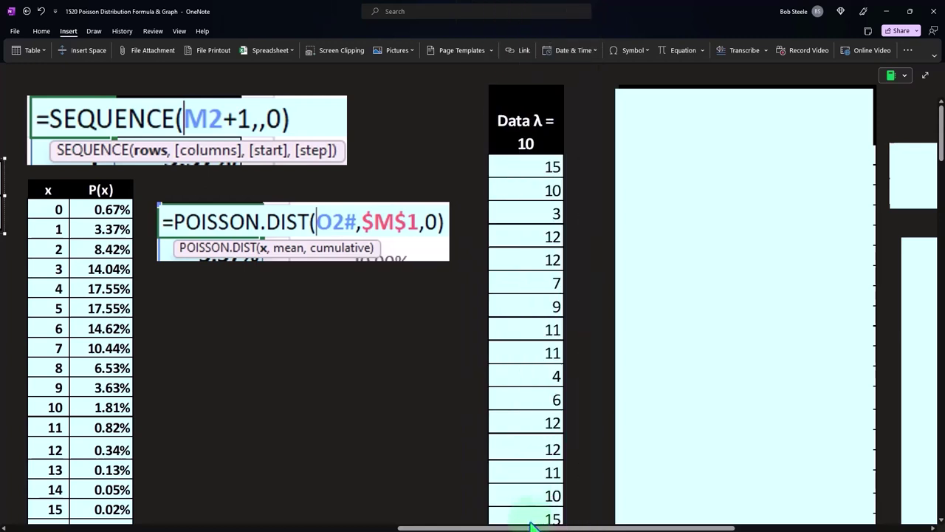
Step: Scroll right to the Bens | Frequency table with its =FREQUENCY(Z2:Z1001,AB2:AB31) formula
drag(530, 529, 661, 527)
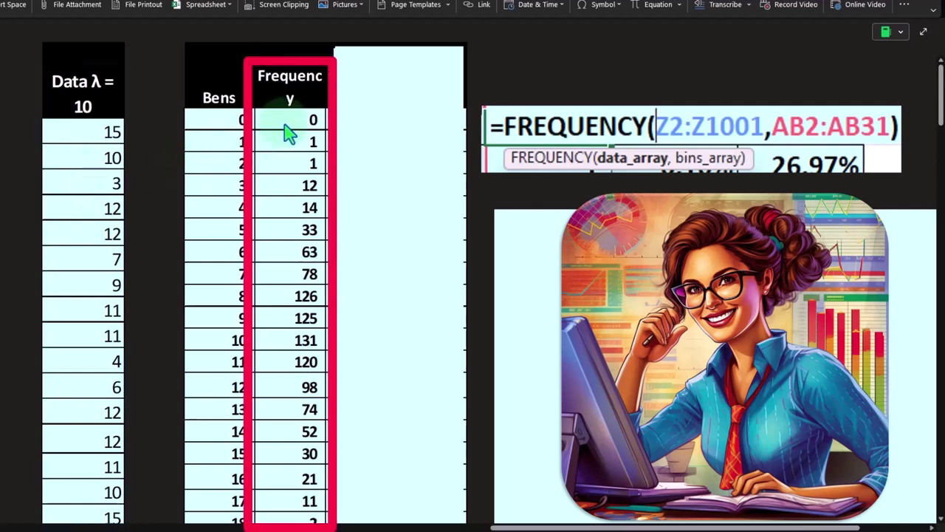
scroll(291, 140, down, 2)
scroll(298, 151, down, 6)
scroll(298, 185, down, 1)
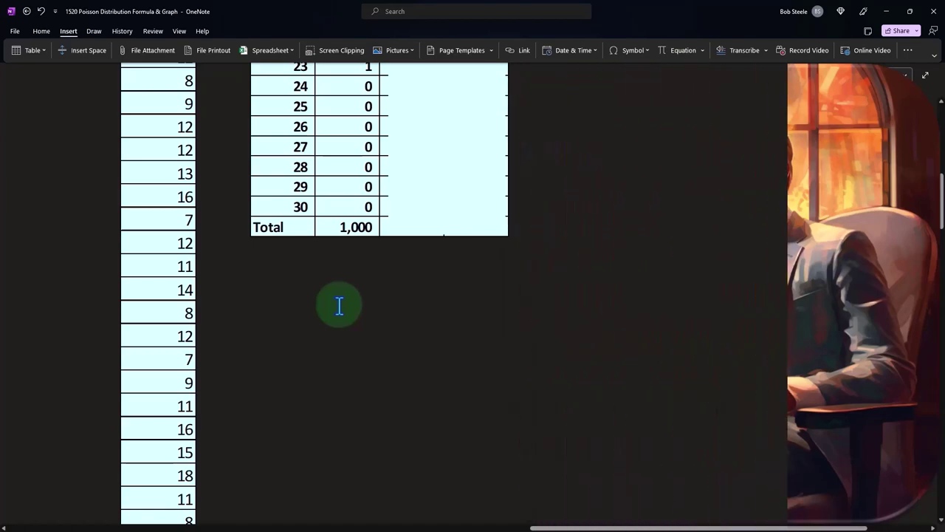
scroll(270, 279, up, 5)
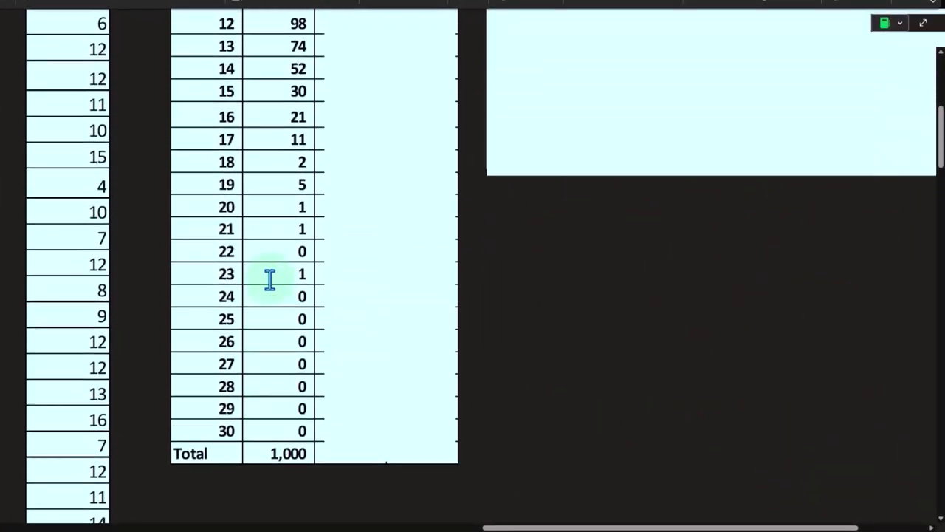
scroll(270, 279, up, 2)
scroll(270, 278, up, 4)
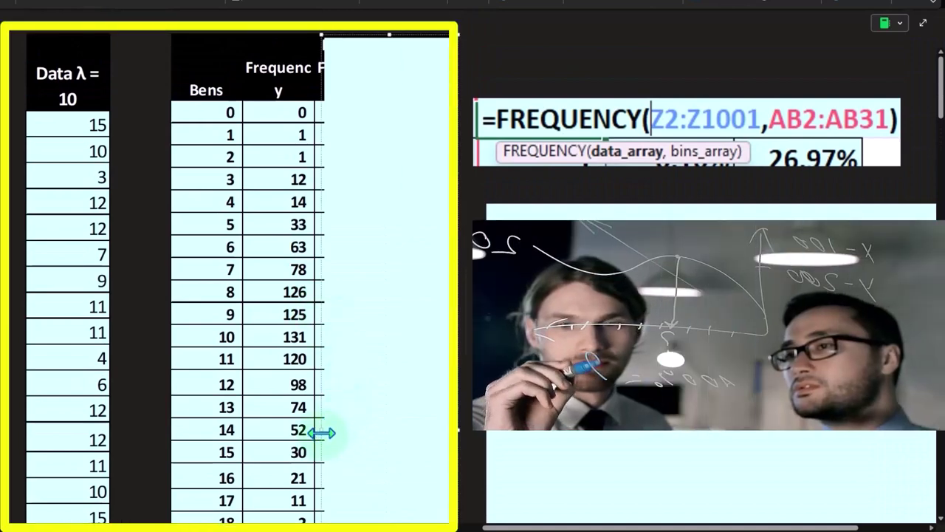
Step: Uncover the Relative Frequency column and compute 12/1000 in Calculator to confirm 1.20%
drag(323, 431, 391, 426)
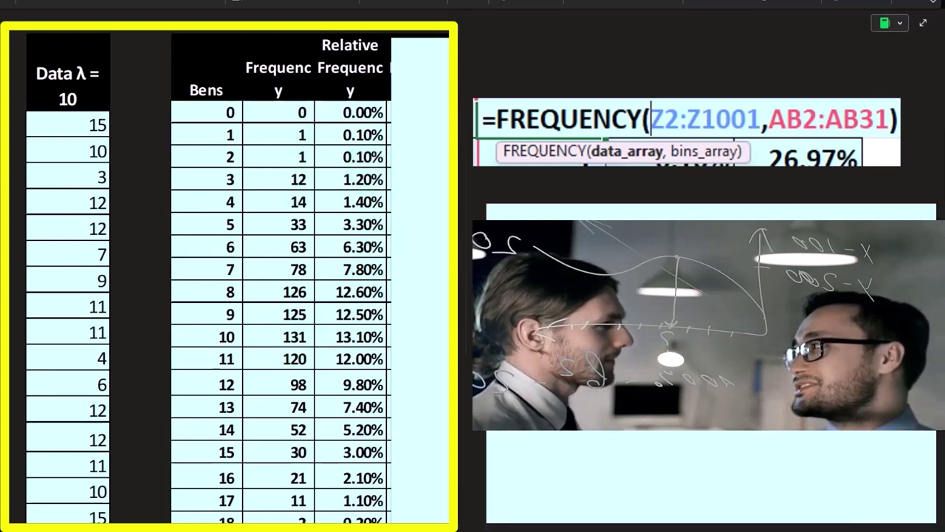
click(418, 255)
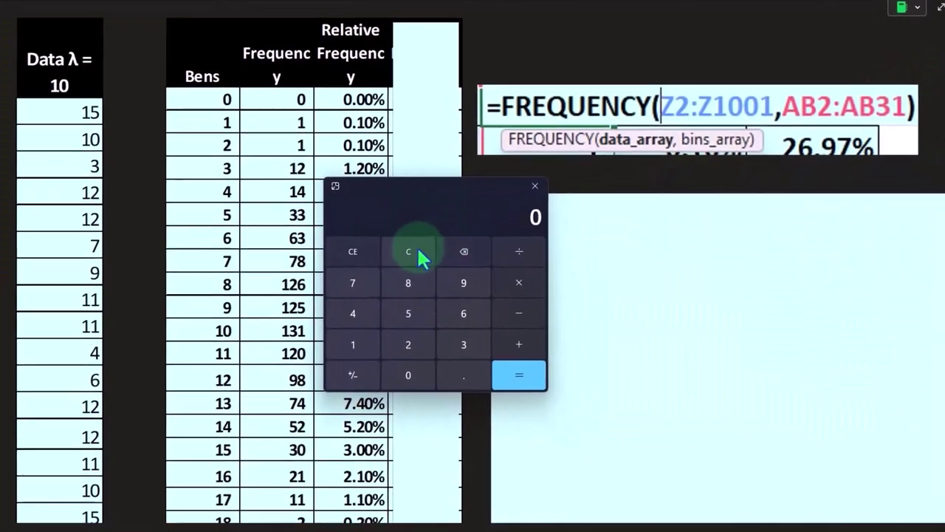
text(12/100)
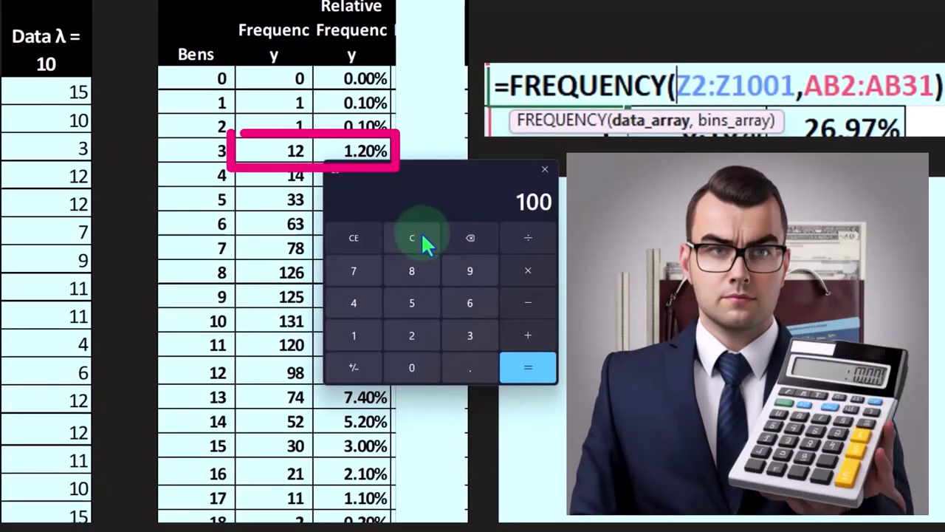
text(0)
key(Return)
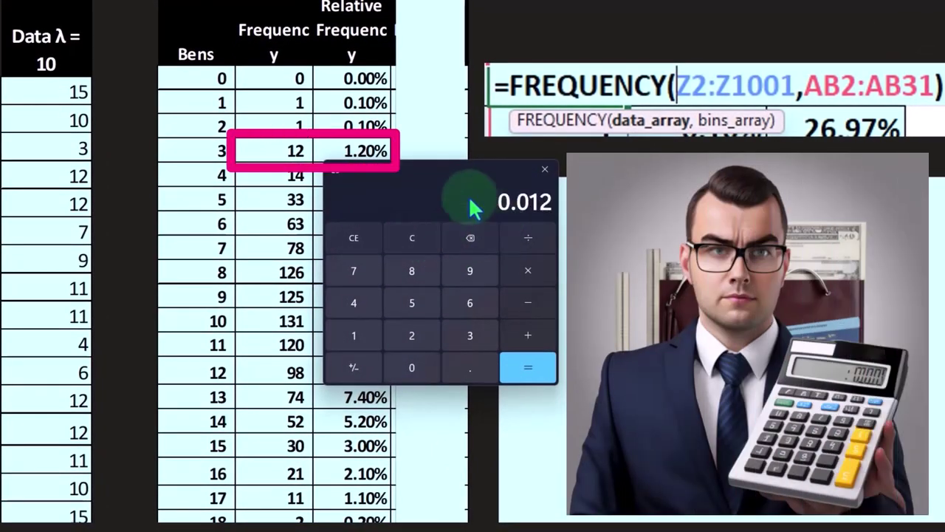
Step: Compute 14/1000 in Calculator to confirm the 1.40% relative frequency
drag(419, 181, 414, 213)
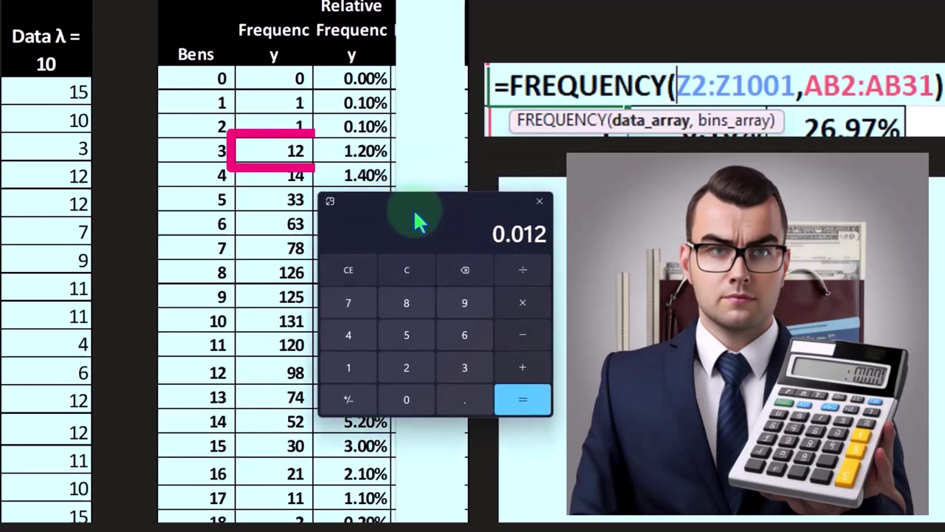
click(414, 268)
text(14/10)
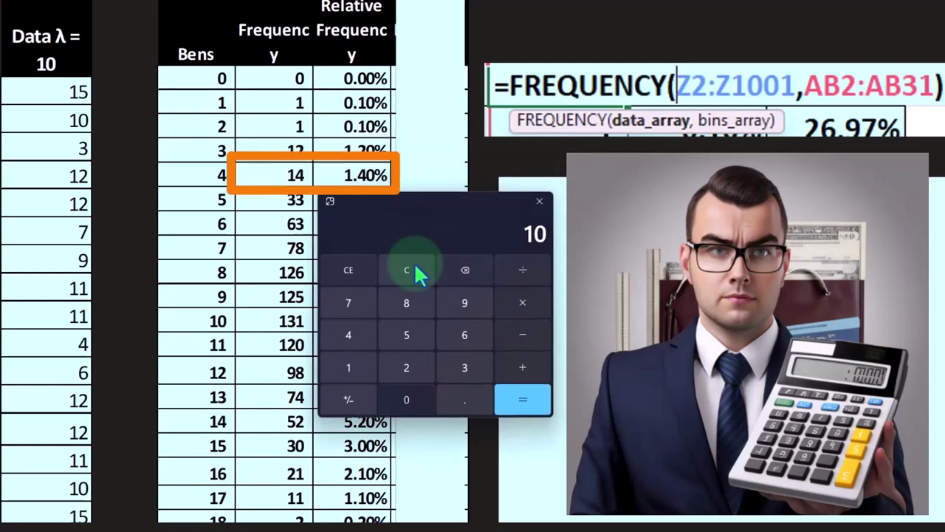
text(00)
key(Return)
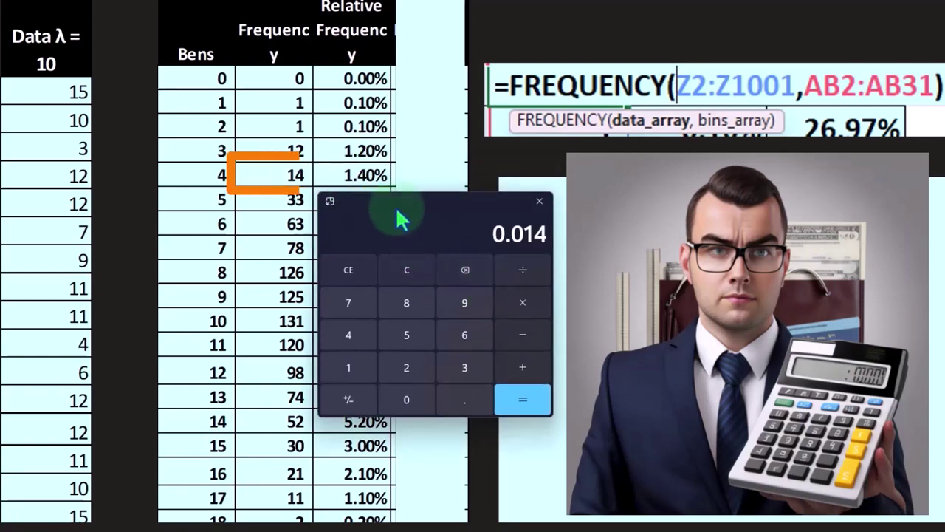
scroll(306, 242, down, 4)
scroll(306, 242, down, 5)
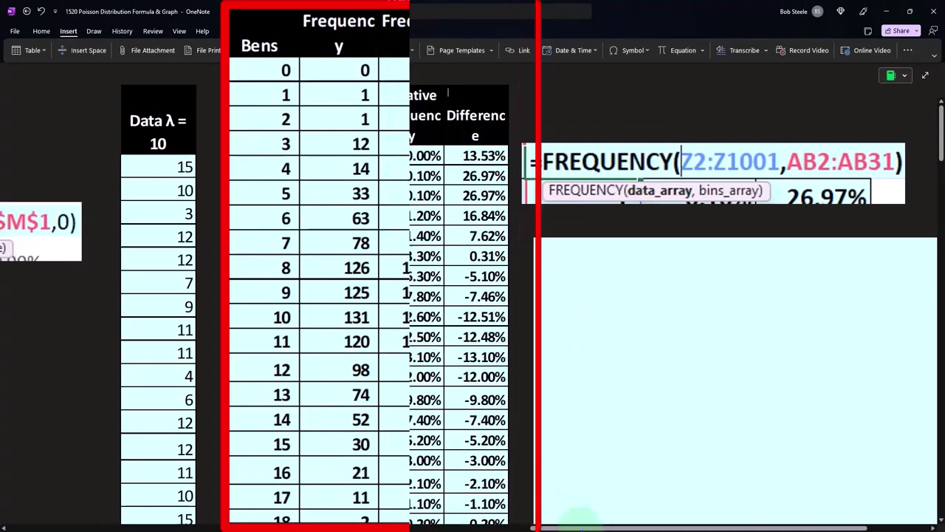
Step: Scroll the page horizontally to the Relative Frequency vs P(x) bar chart for bins 0–30
drag(576, 528, 332, 527)
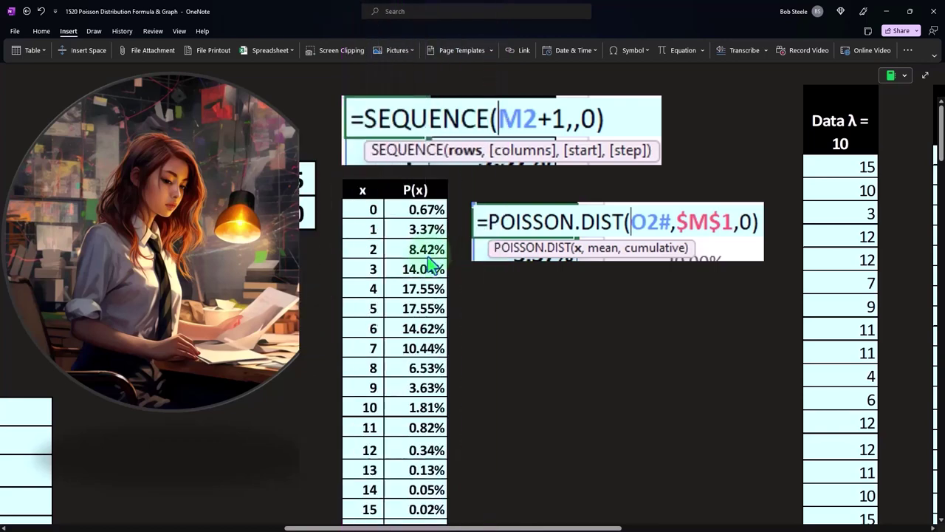
drag(490, 517, 669, 506)
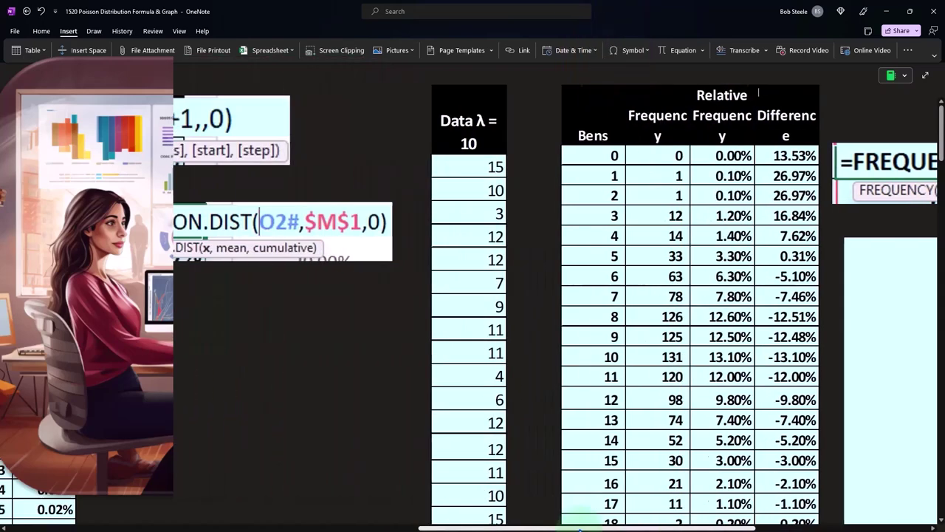
drag(629, 517, 494, 516)
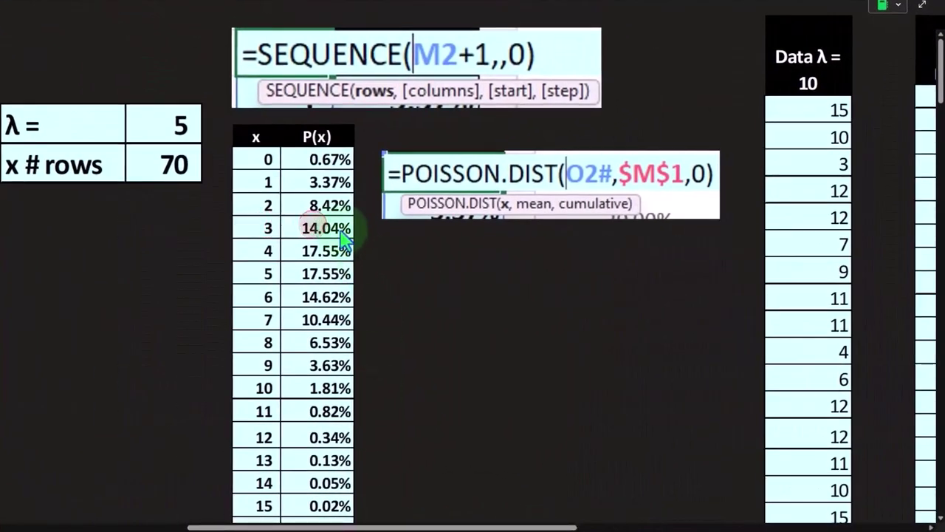
drag(394, 526, 572, 527)
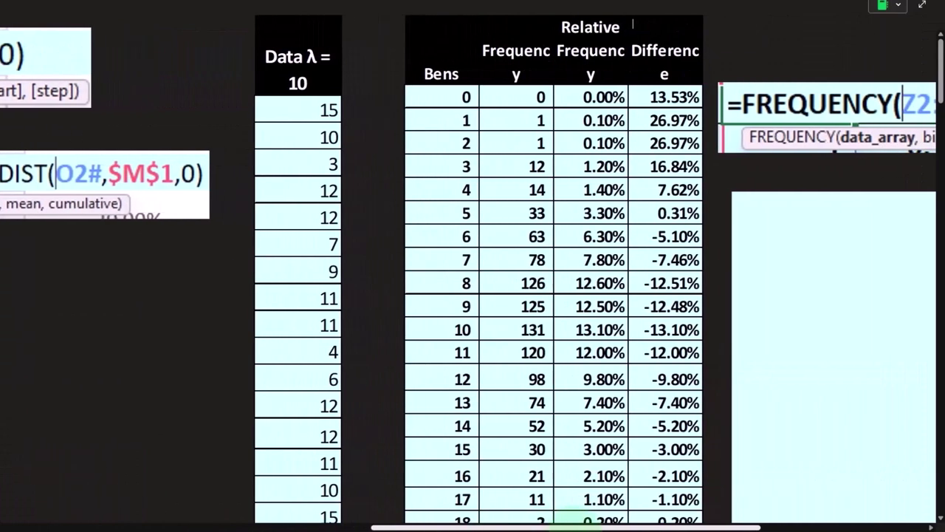
drag(576, 526, 585, 527)
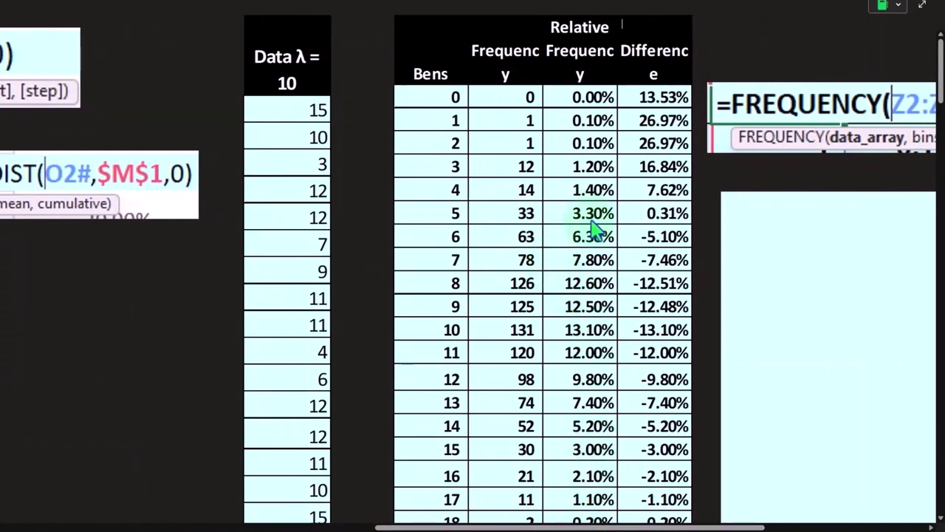
drag(569, 527, 420, 527)
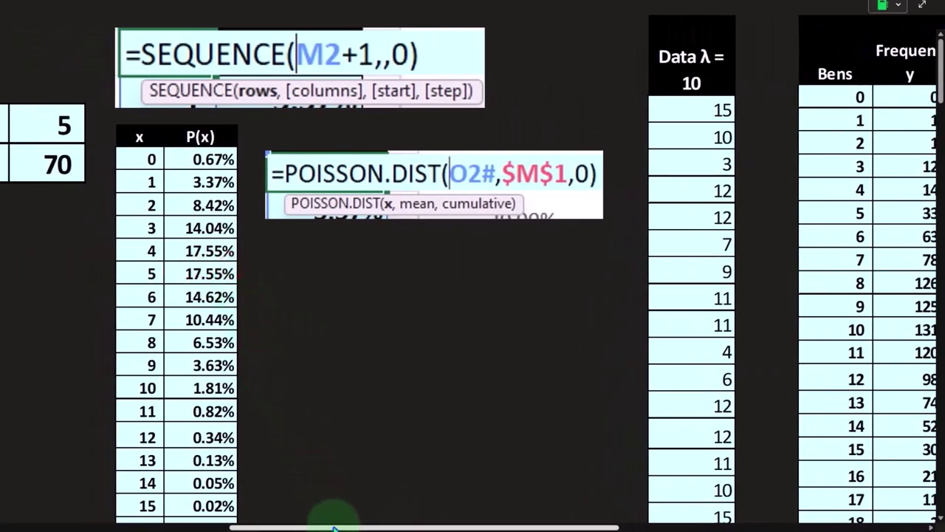
drag(333, 529, 502, 526)
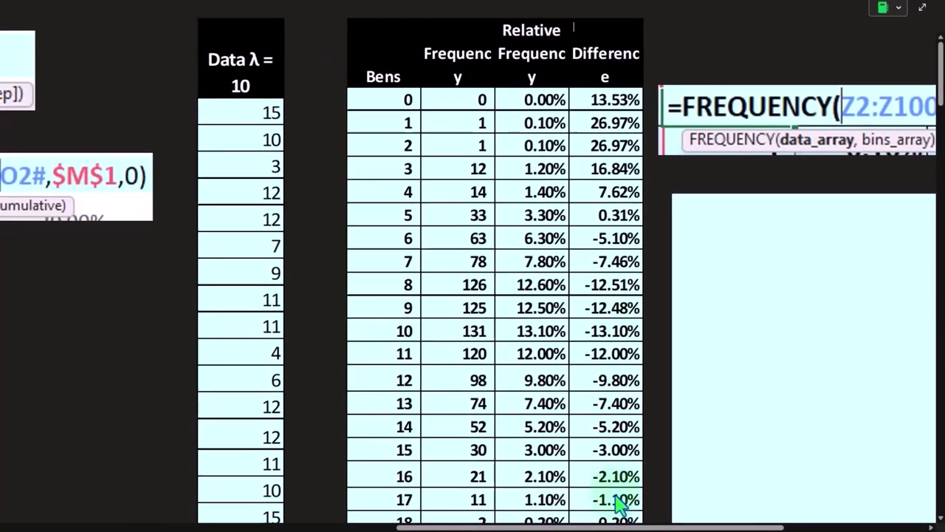
mouse_move(616, 527)
mouse_down()
mouse_move(443, 527)
mouse_move(415, 518)
mouse_up()
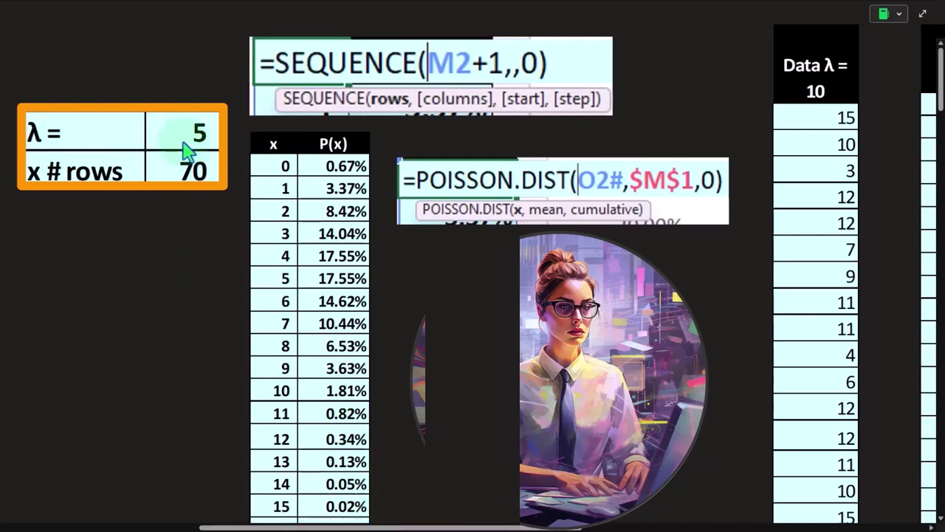
drag(360, 527, 597, 527)
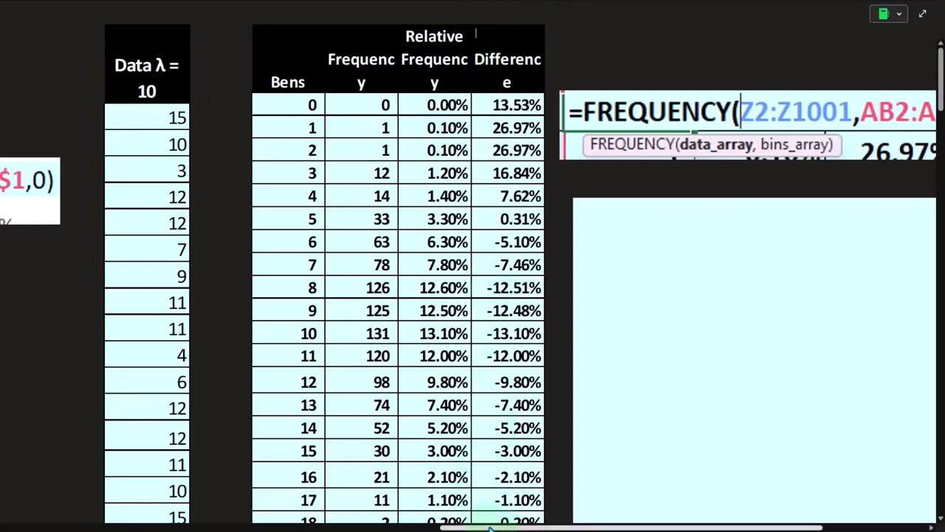
drag(489, 528, 251, 529)
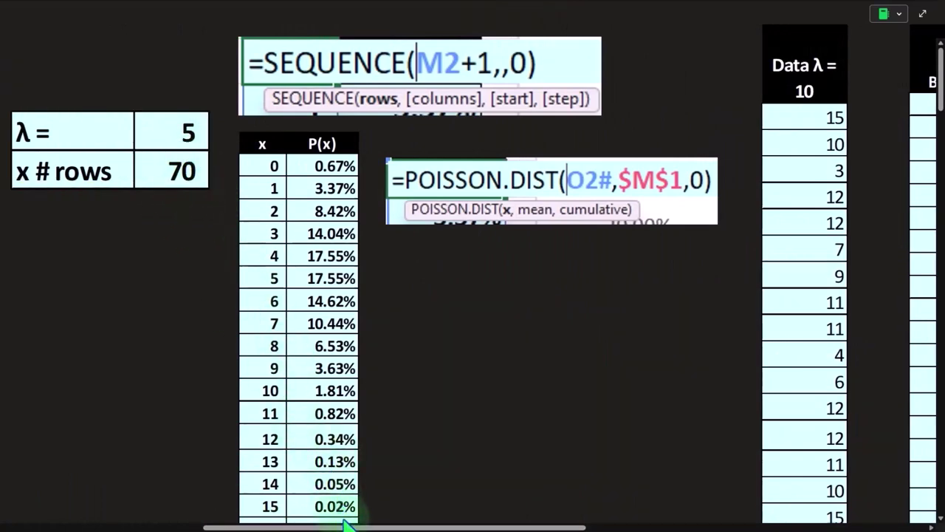
drag(325, 527, 665, 527)
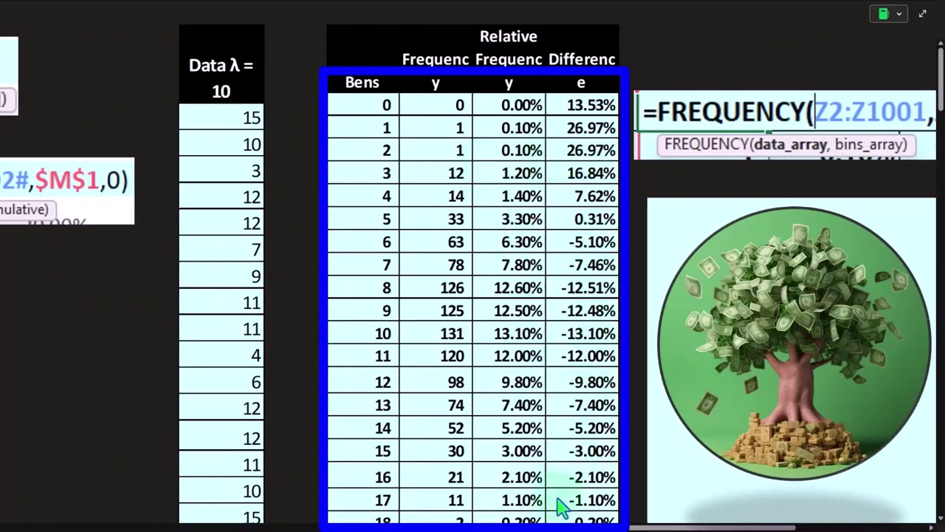
scroll(583, 318, right, 5)
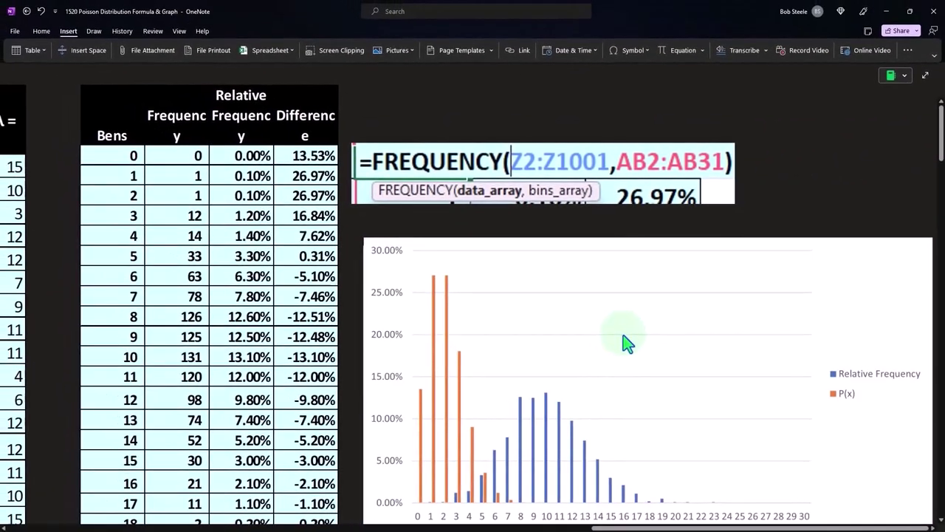
Step: Scroll back left to the λ = 5 P(x) table and its POISSON.DIST formula
scroll(623, 342, down, 2)
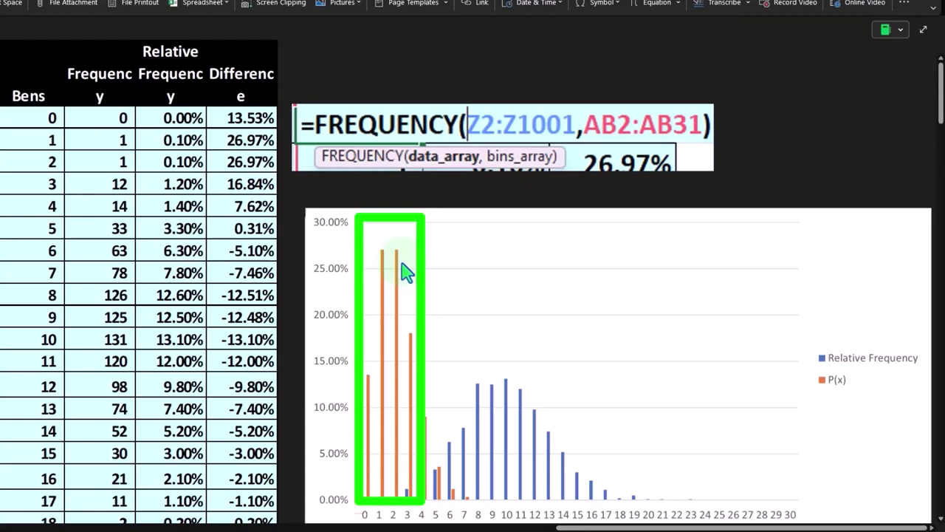
scroll(436, 336, down, 2)
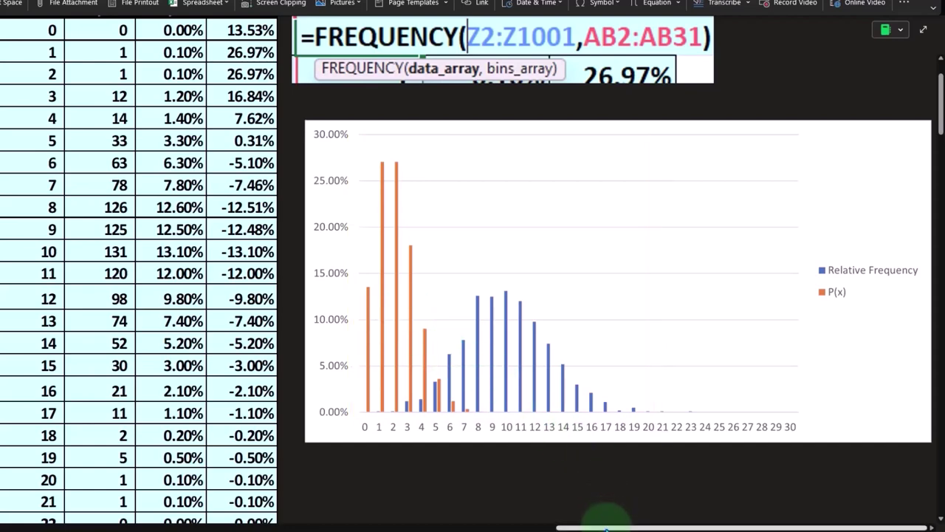
drag(601, 527, 273, 527)
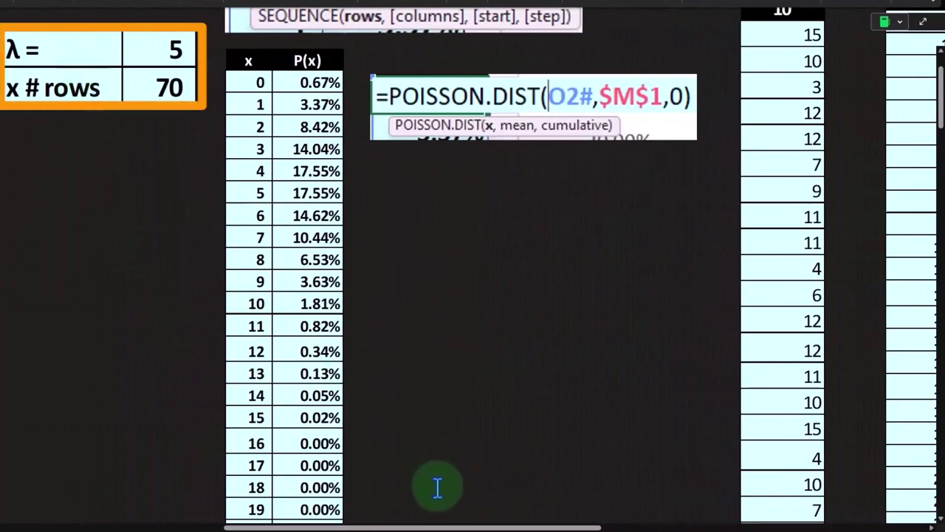
drag(443, 528, 676, 527)
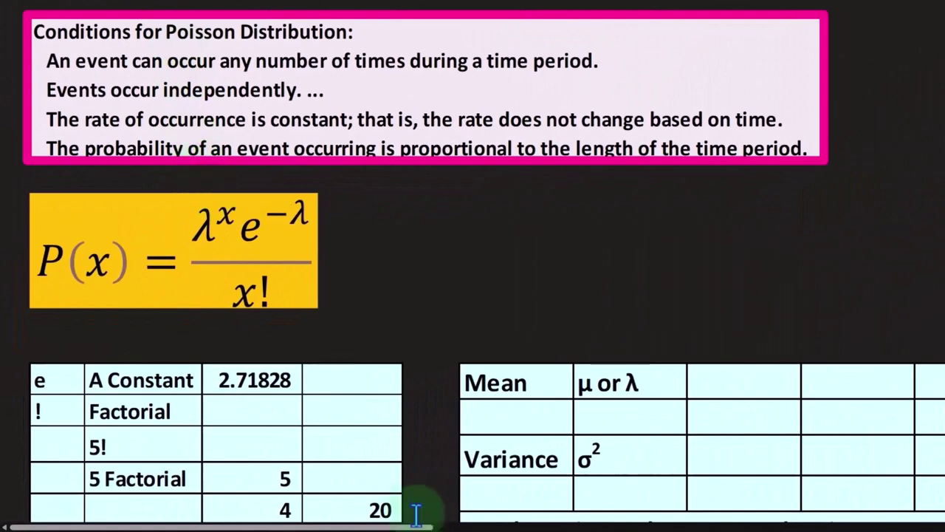
drag(417, 526, 473, 526)
scroll(527, 460, down, 1)
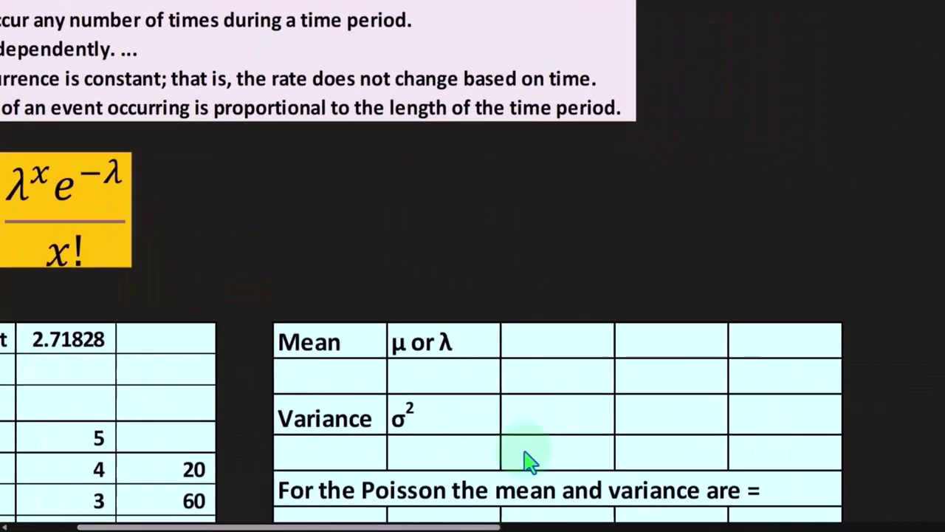
scroll(527, 460, down, 4)
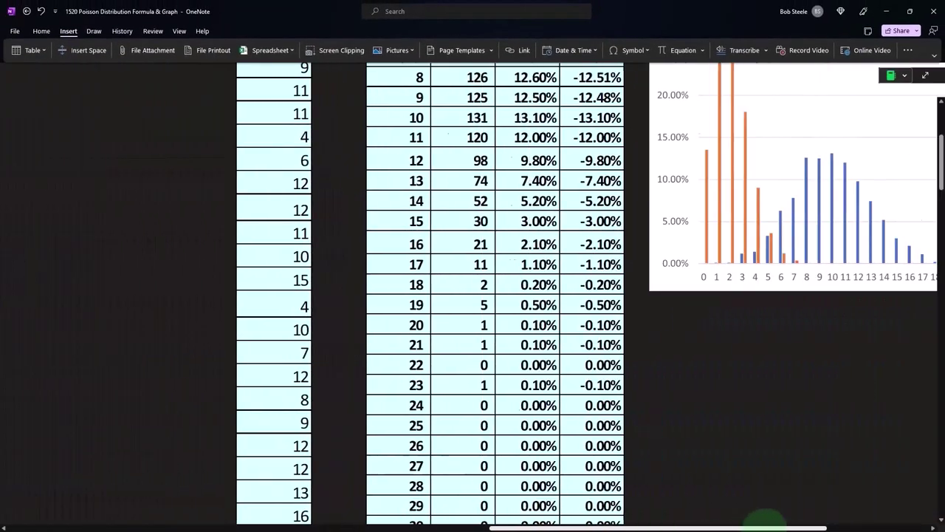
Step: Scroll right to the frequency table, FREQUENCY formula and Relative Frequency vs P(x) chart
drag(332, 526, 820, 526)
scroll(739, 450, up, 3)
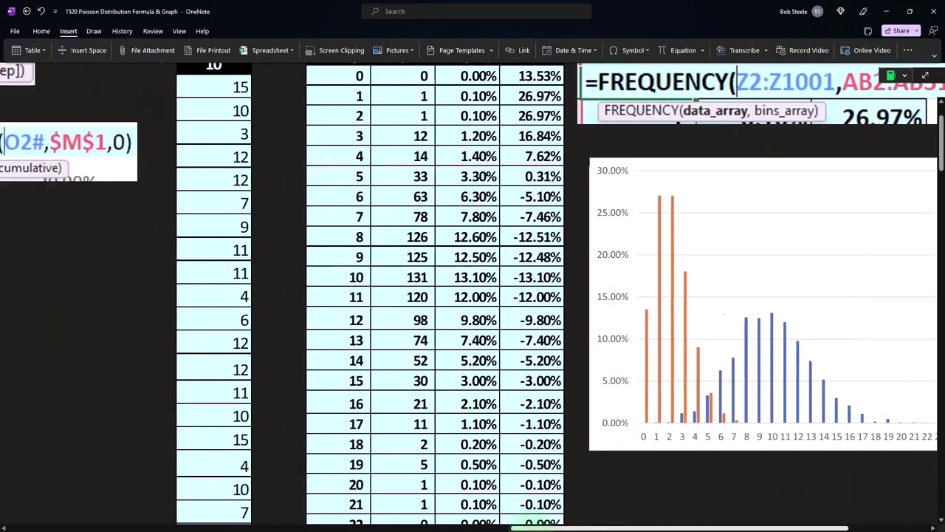
drag(611, 527, 294, 527)
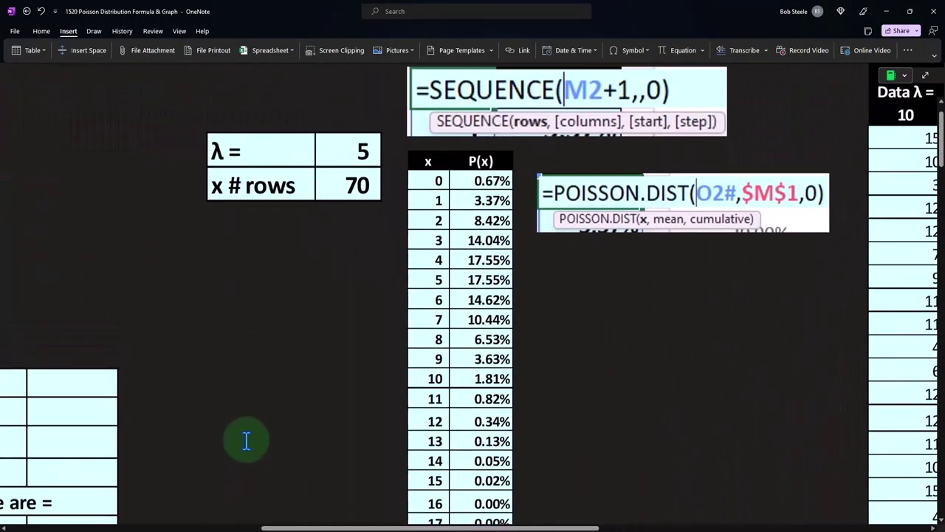
scroll(227, 206, up, 1)
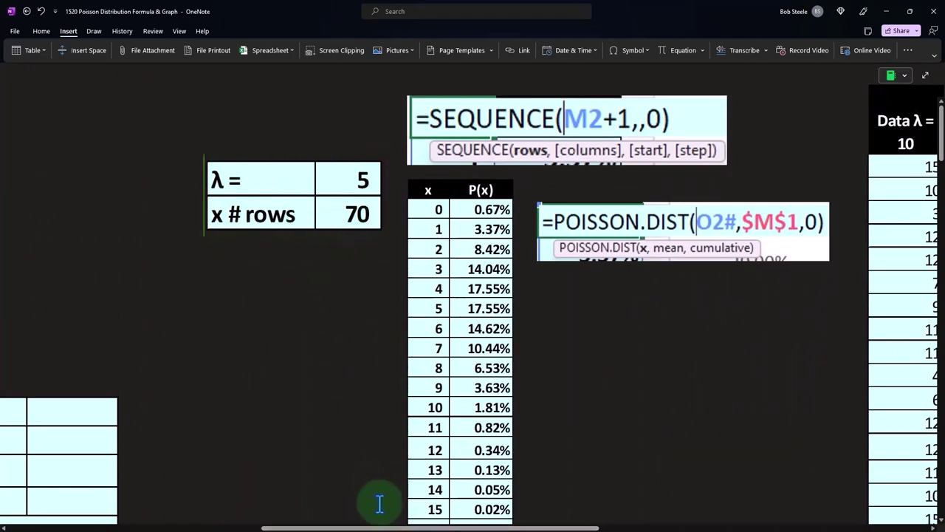
drag(379, 527, 649, 527)
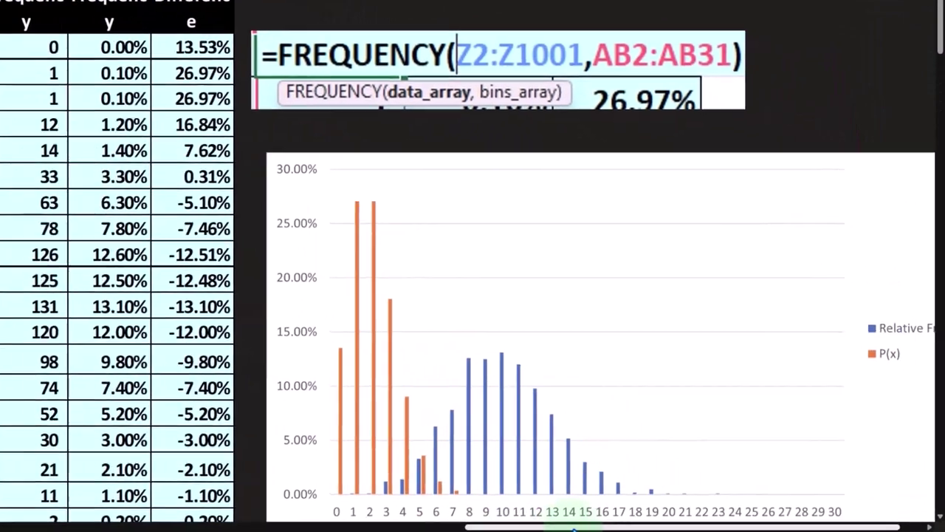
drag(574, 528, 585, 527)
scroll(534, 384, down, 2)
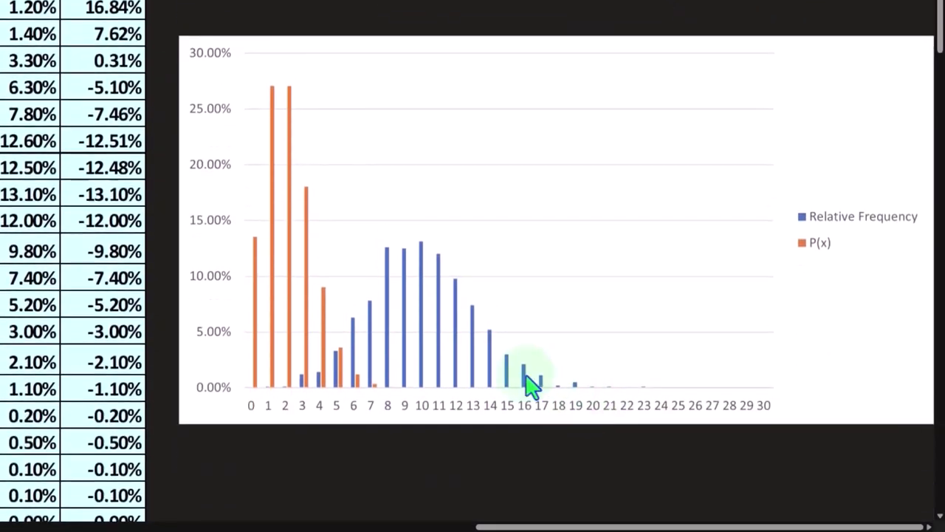